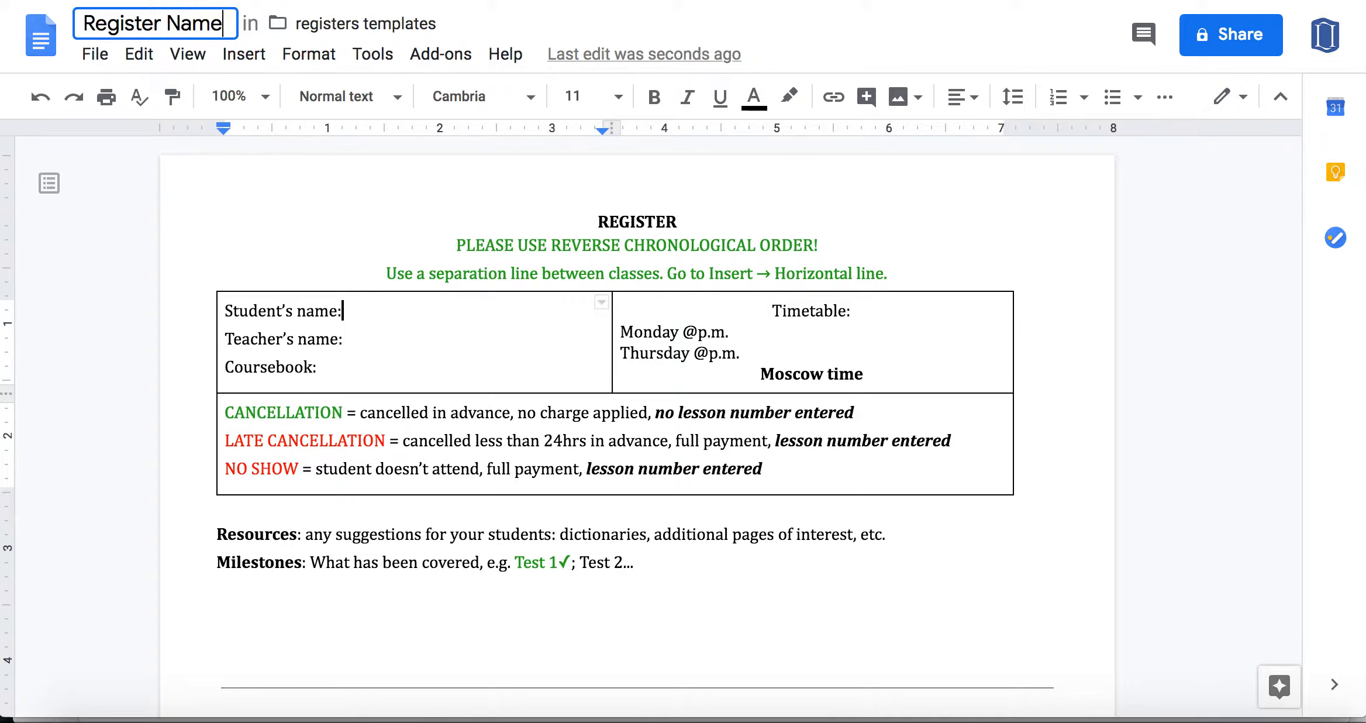
# Step: Insert the hour 1 before "@p.m." in both the Monday and Thursday lines of the timetable cell
pyautogui.click(393, 319)
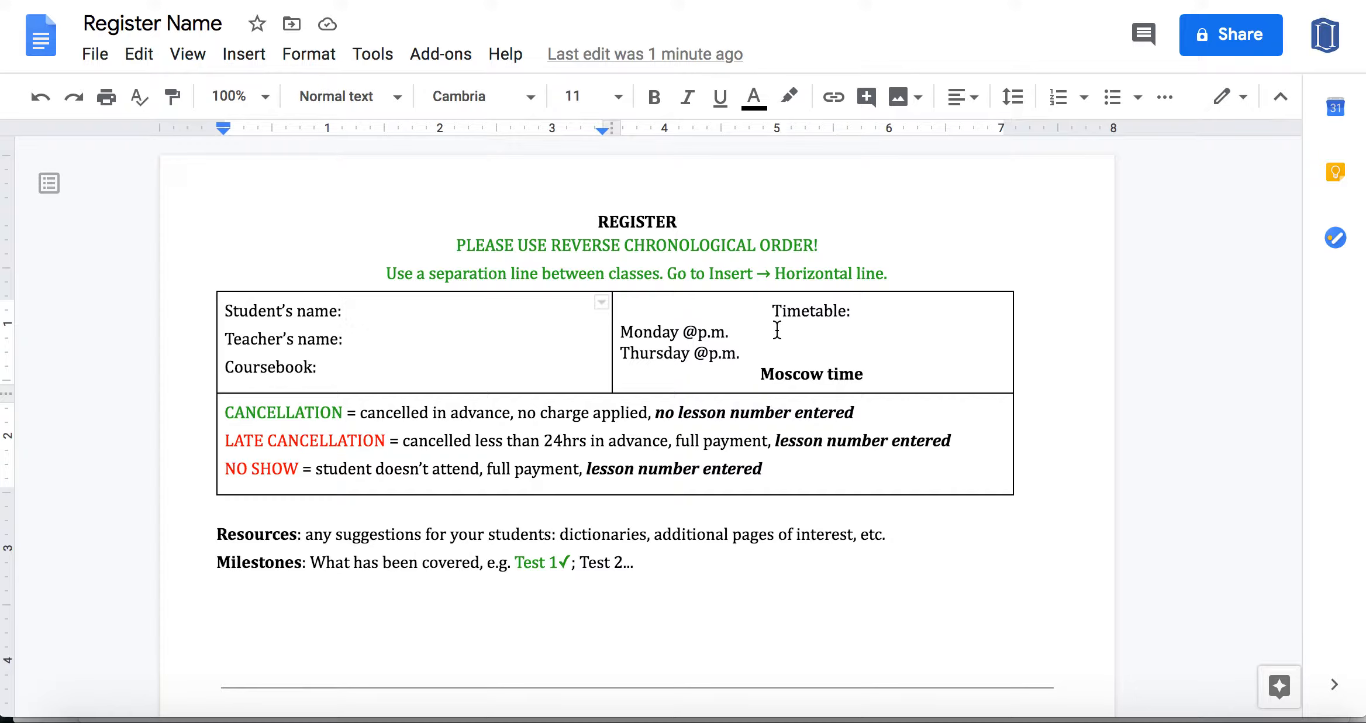
pyautogui.click(682, 334)
pyautogui.write('1')
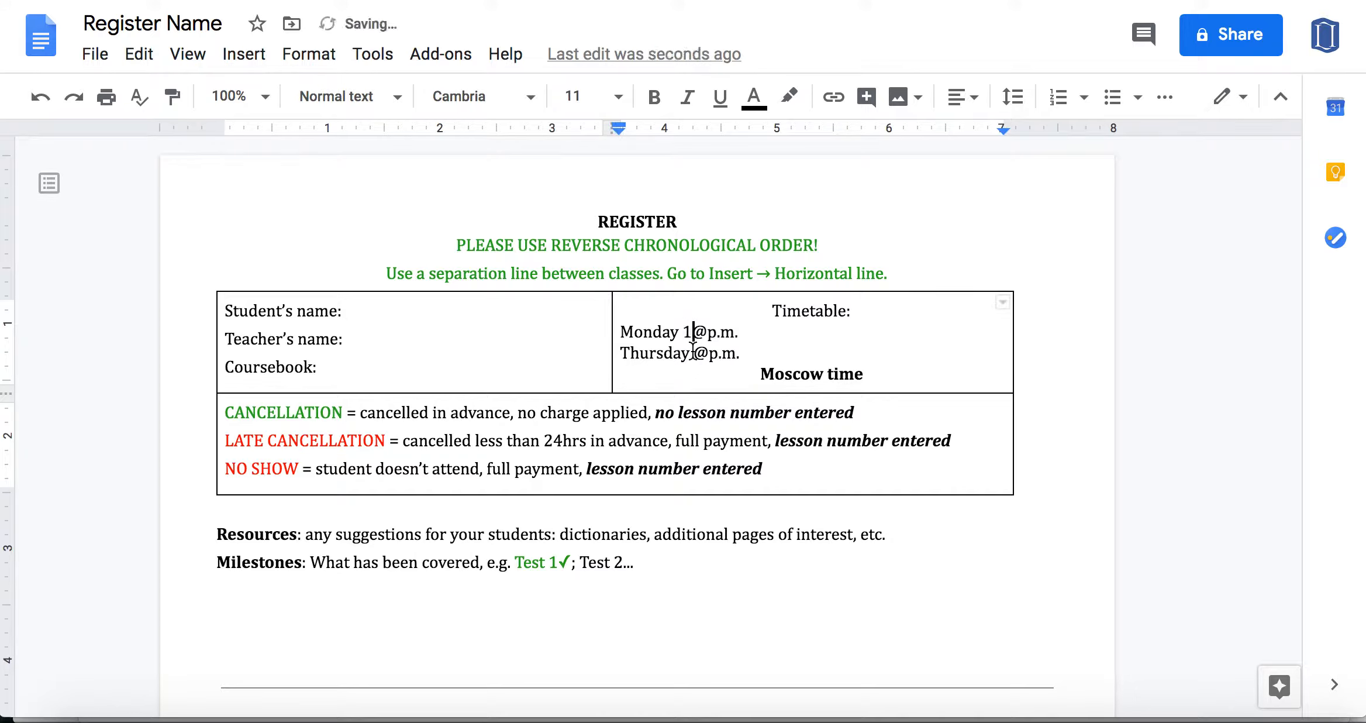
pyautogui.click(693, 351)
pyautogui.write('1')
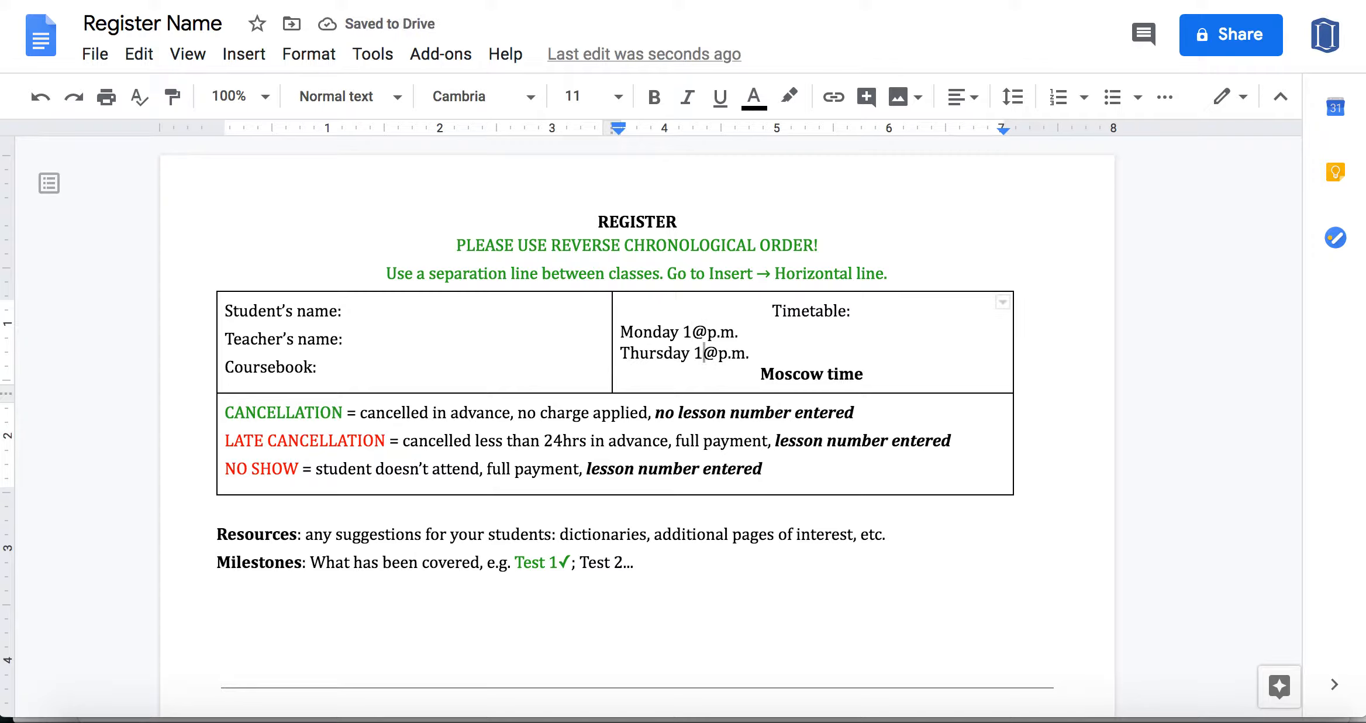
pyautogui.doubleClick(793, 375)
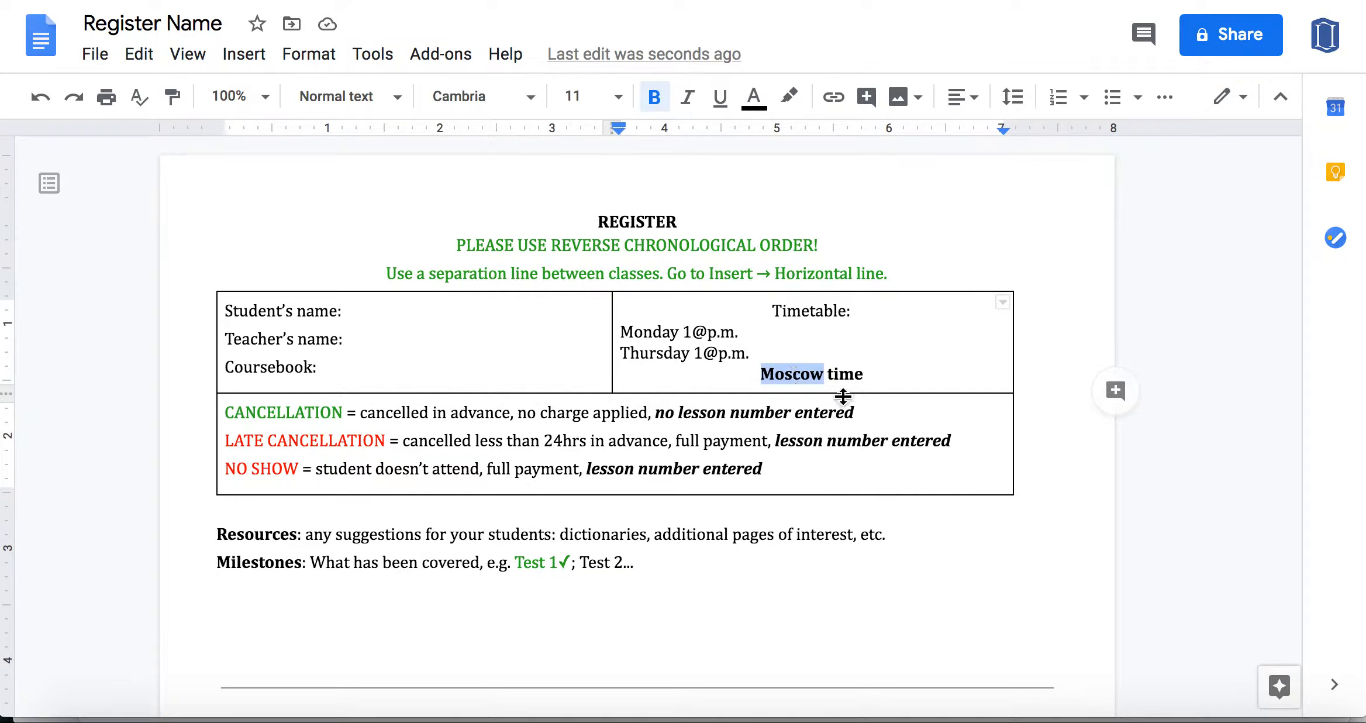
pyautogui.click(757, 373)
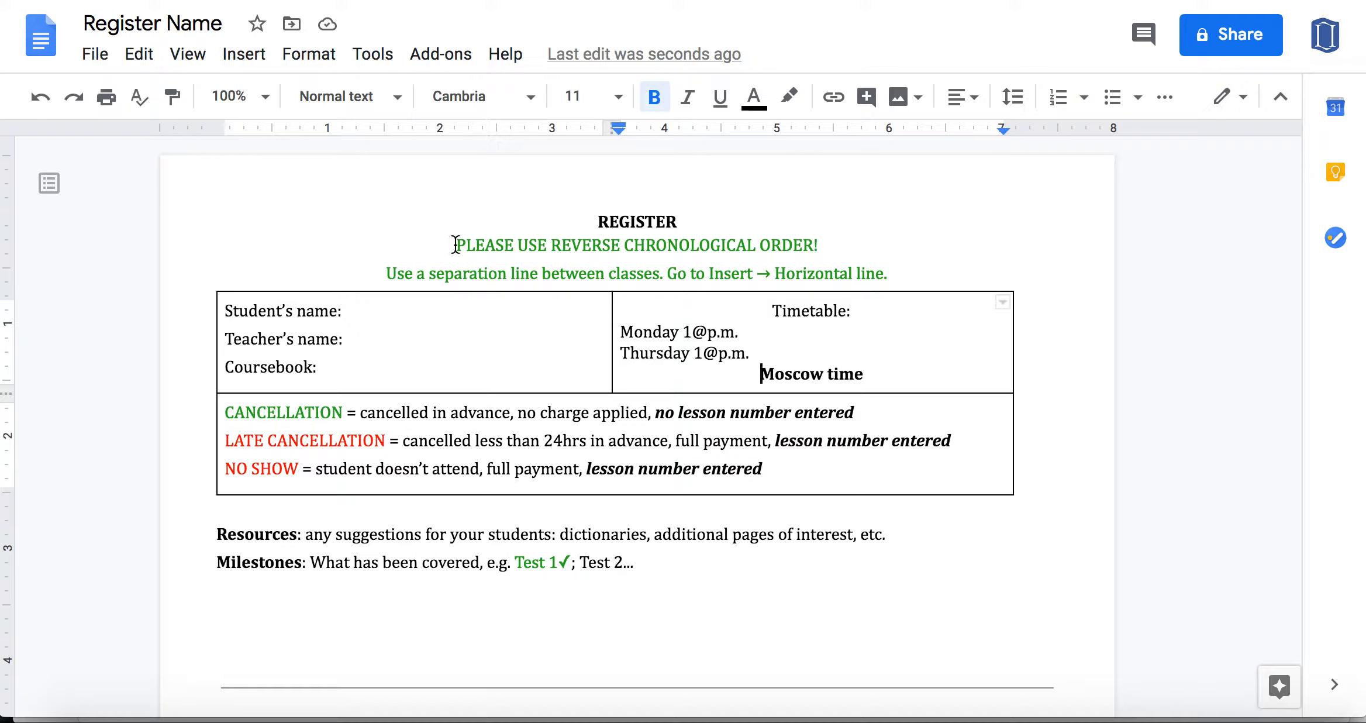
# Step: Examine the reverse chronological order instruction in the header and the lesson template further down the register
pyautogui.moveTo(455, 245); pyautogui.dragTo(828, 236)
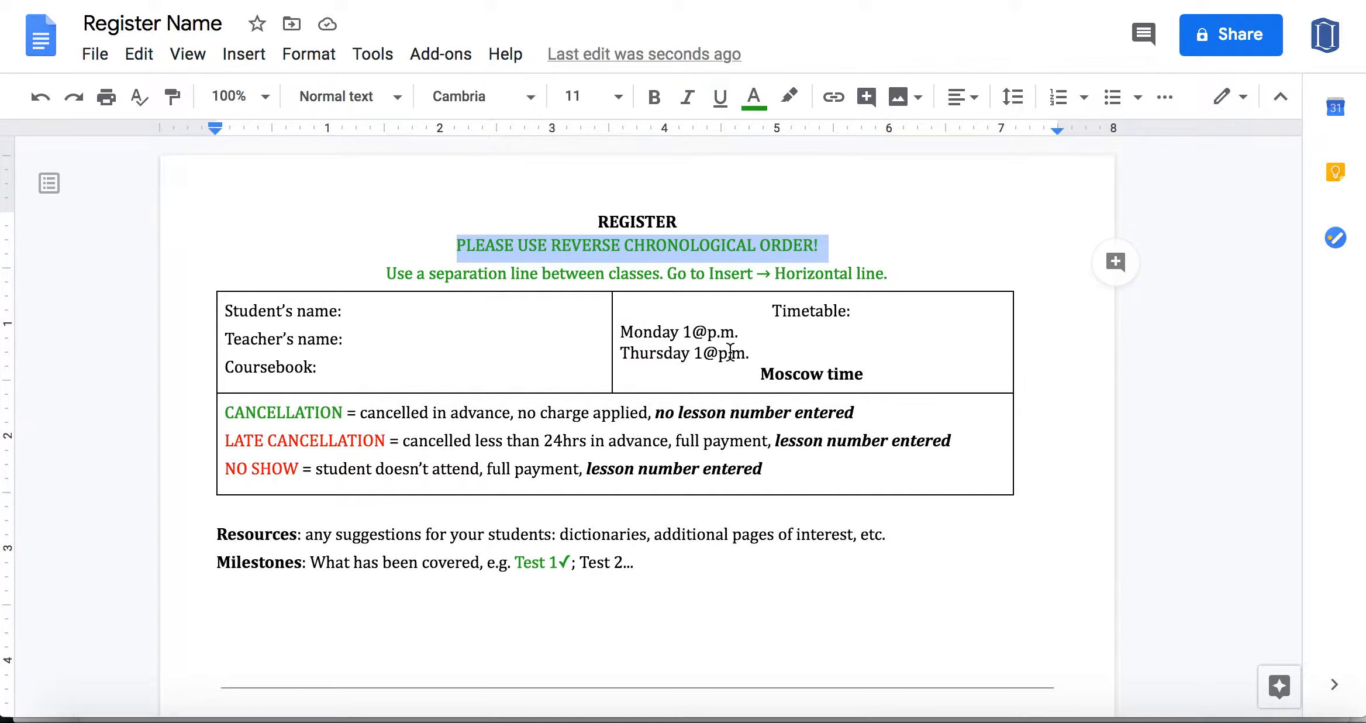
pyautogui.click(844, 250)
pyautogui.scroll(-3, 819, 377)
pyautogui.scroll(-10, 822, 383)
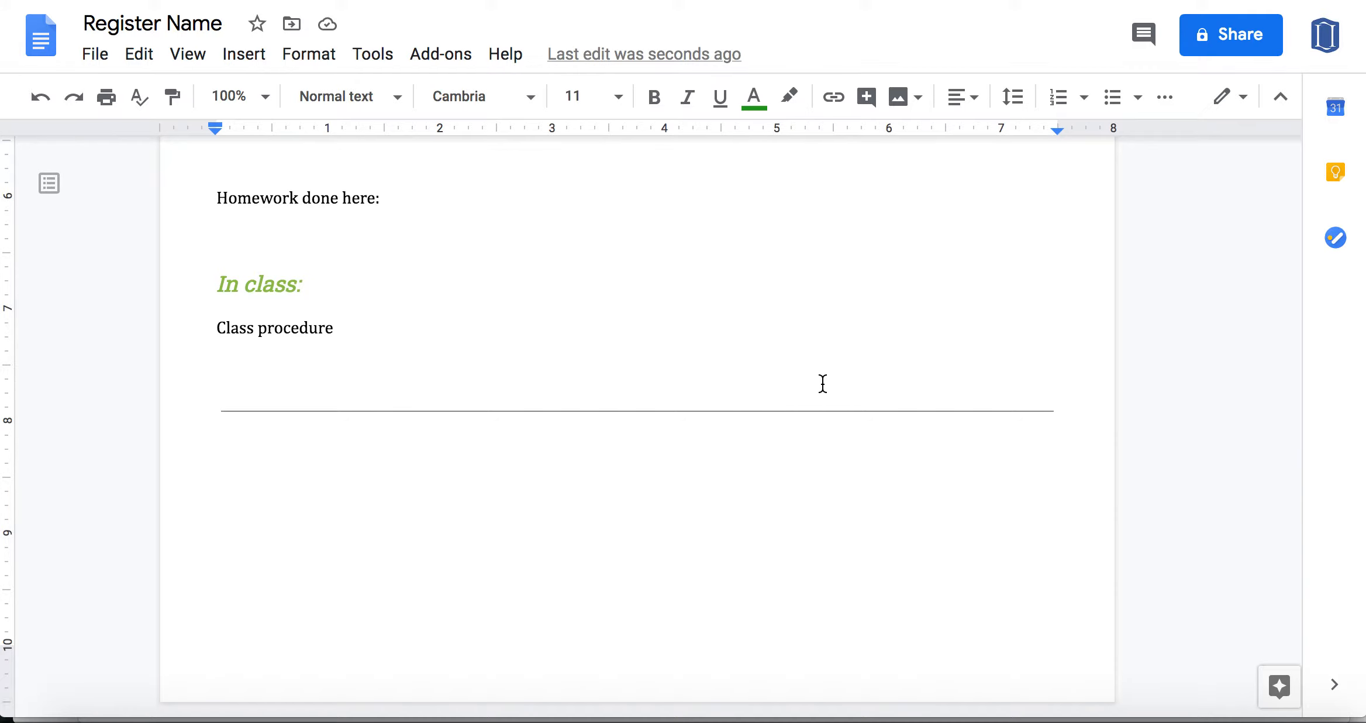
pyautogui.scroll(12, 821, 384)
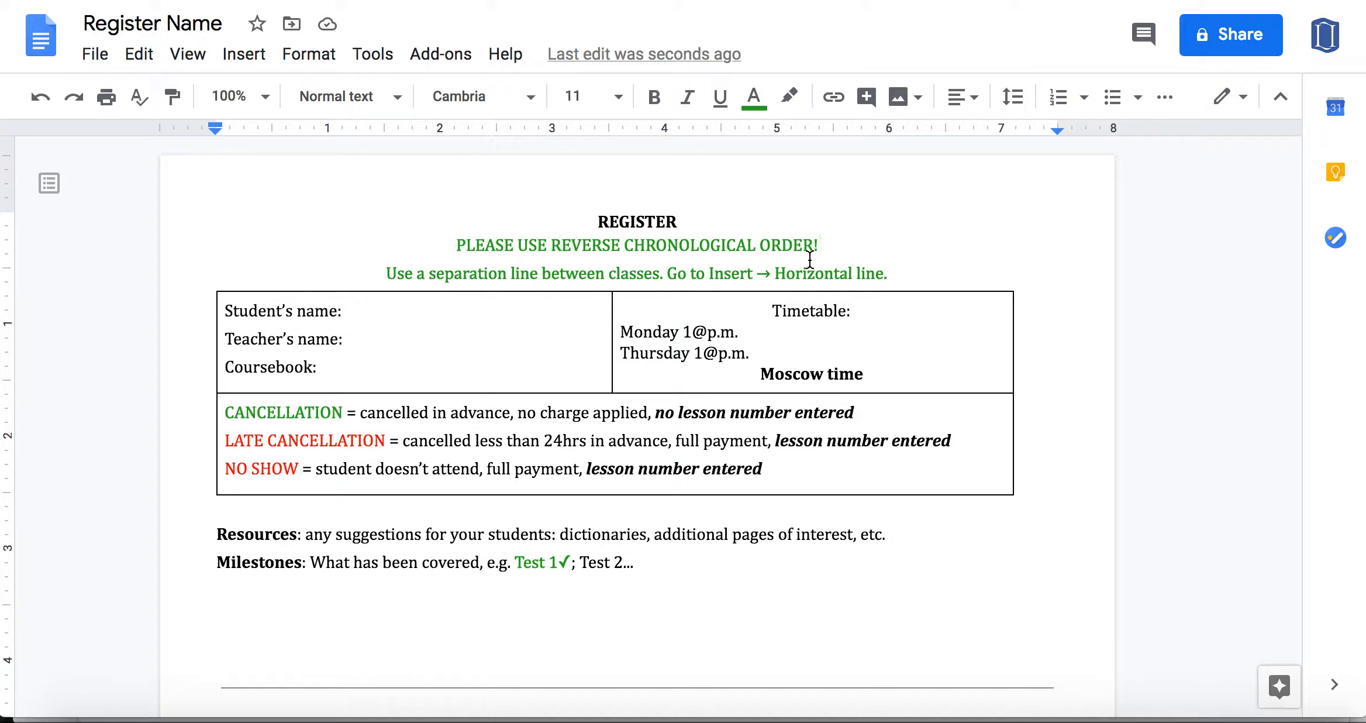
pyautogui.scroll(-1, 609, 258)
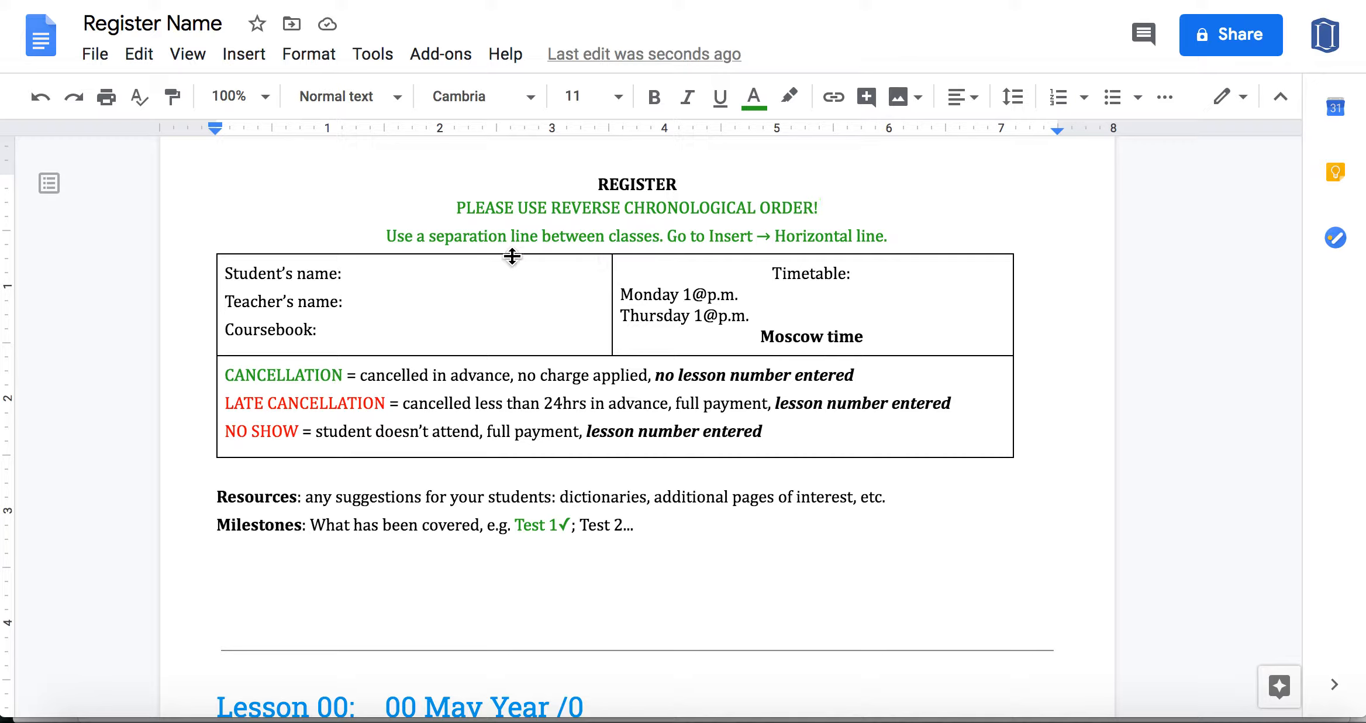
pyautogui.scroll(-5, 473, 501)
pyautogui.scroll(6, 472, 501)
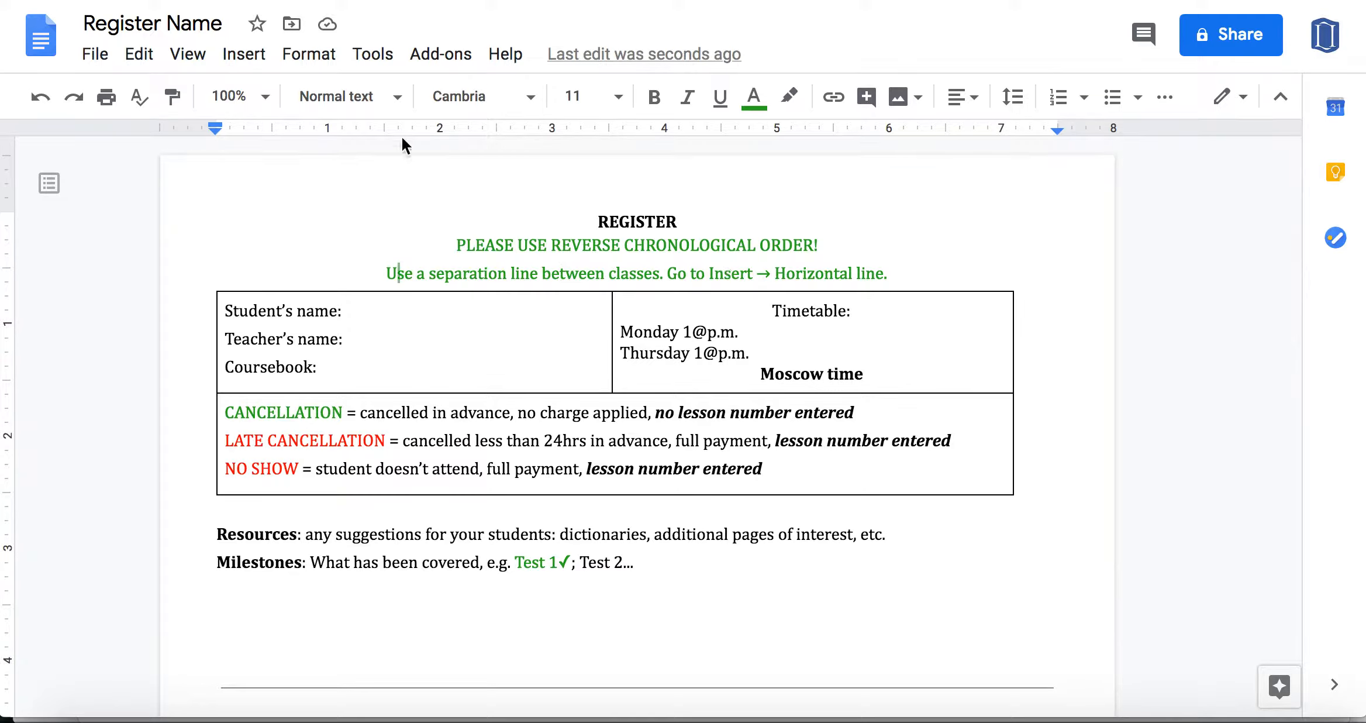
# Step: Find the command for inserting a horizontal line and look at the separator line above the lesson entry
pyautogui.click(244, 56)
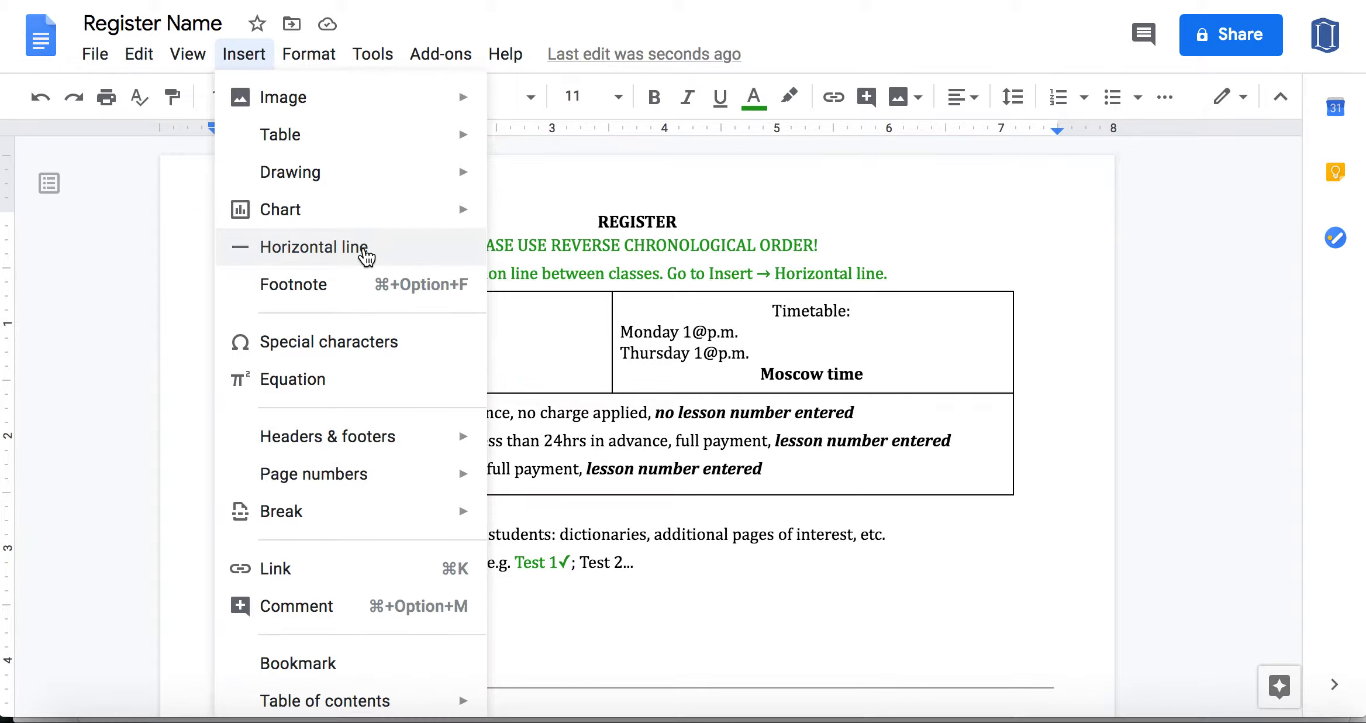
pyautogui.click(249, 65)
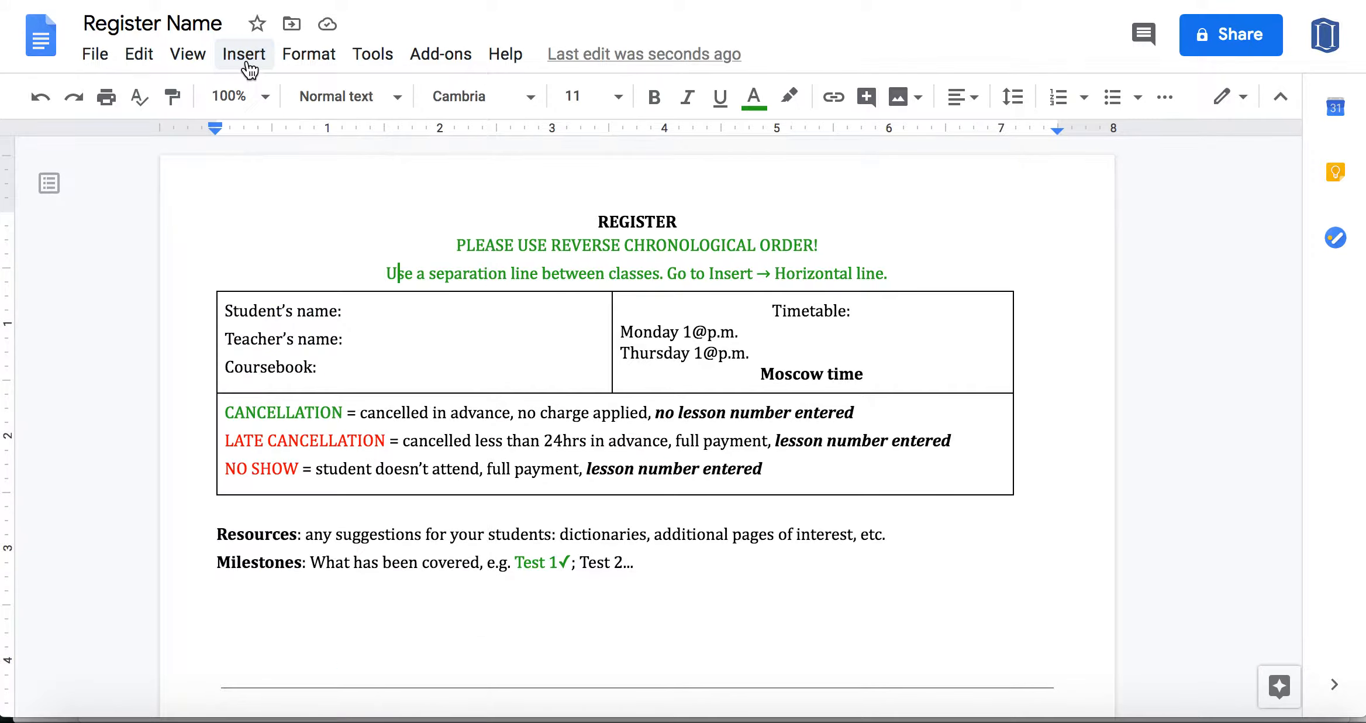
pyautogui.scroll(-3, 515, 411)
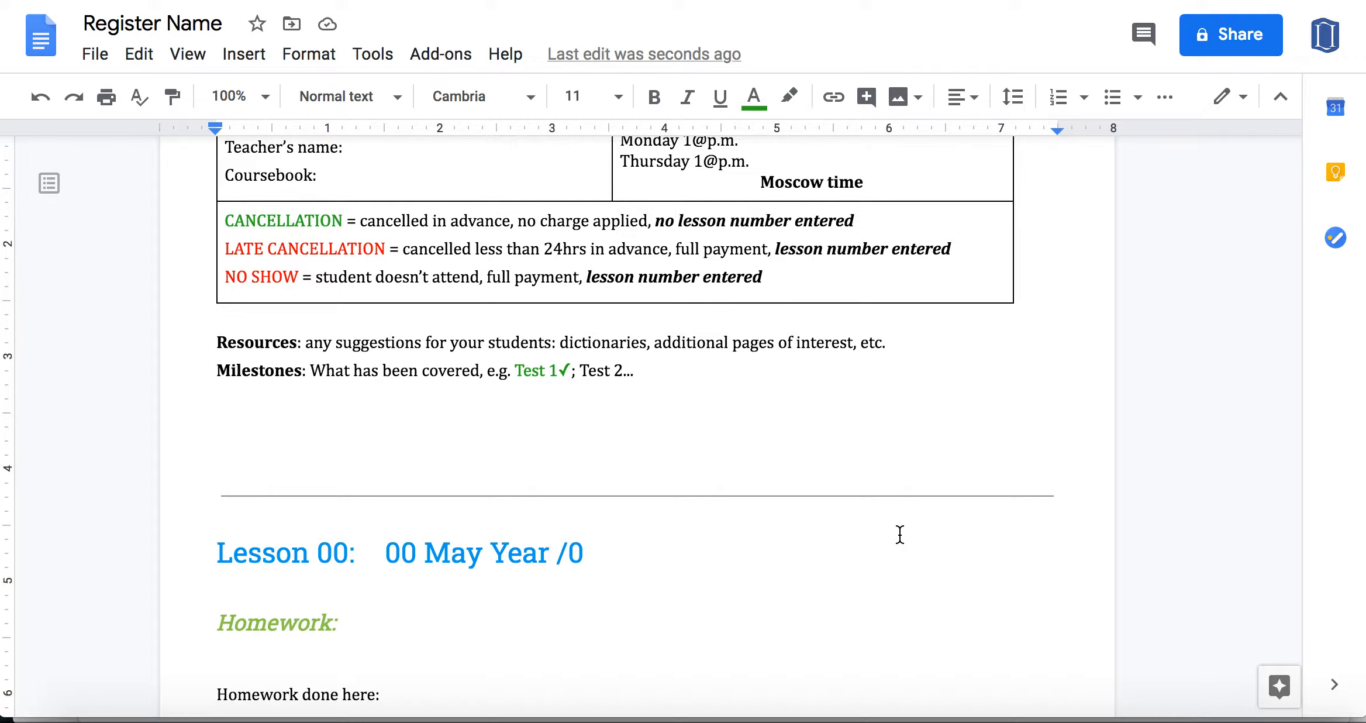
pyautogui.scroll(3, 629, 519)
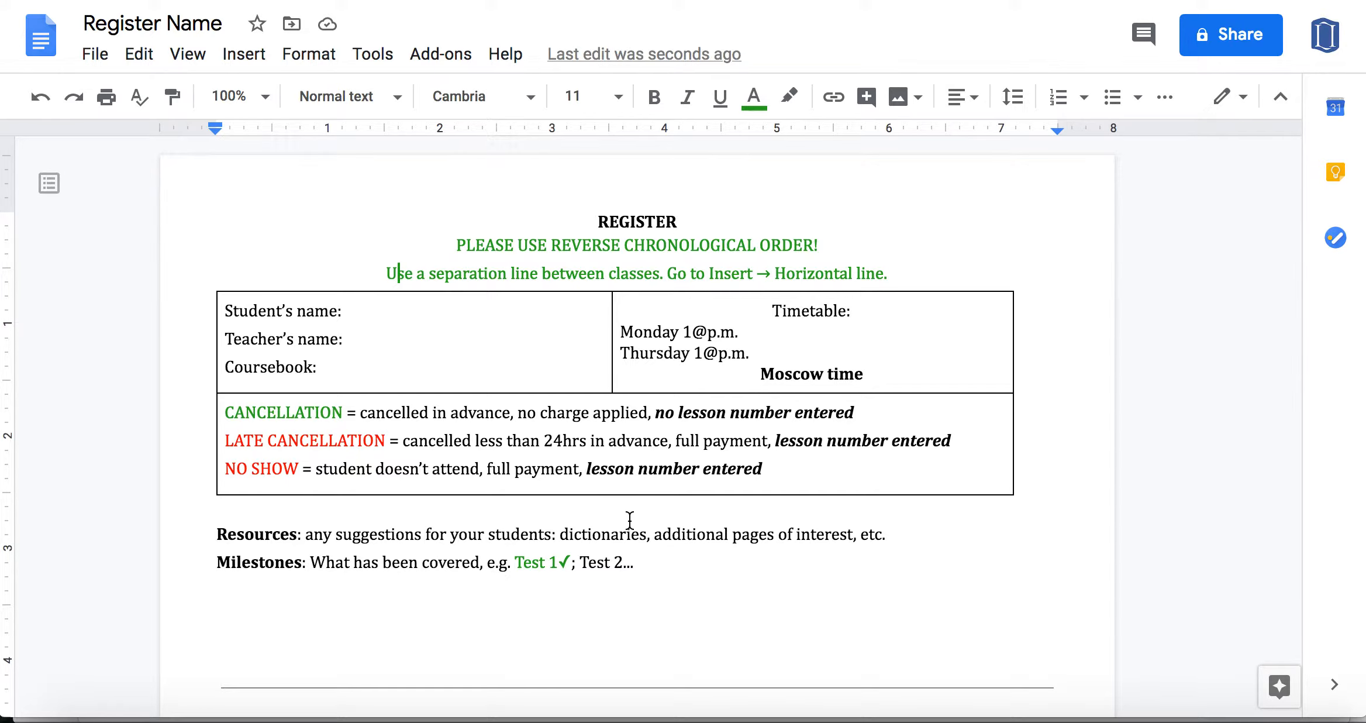
# Step: Review the lesson template's heading, homework and in-class sections down to the closing separator line
pyautogui.scroll(-10, 629, 519)
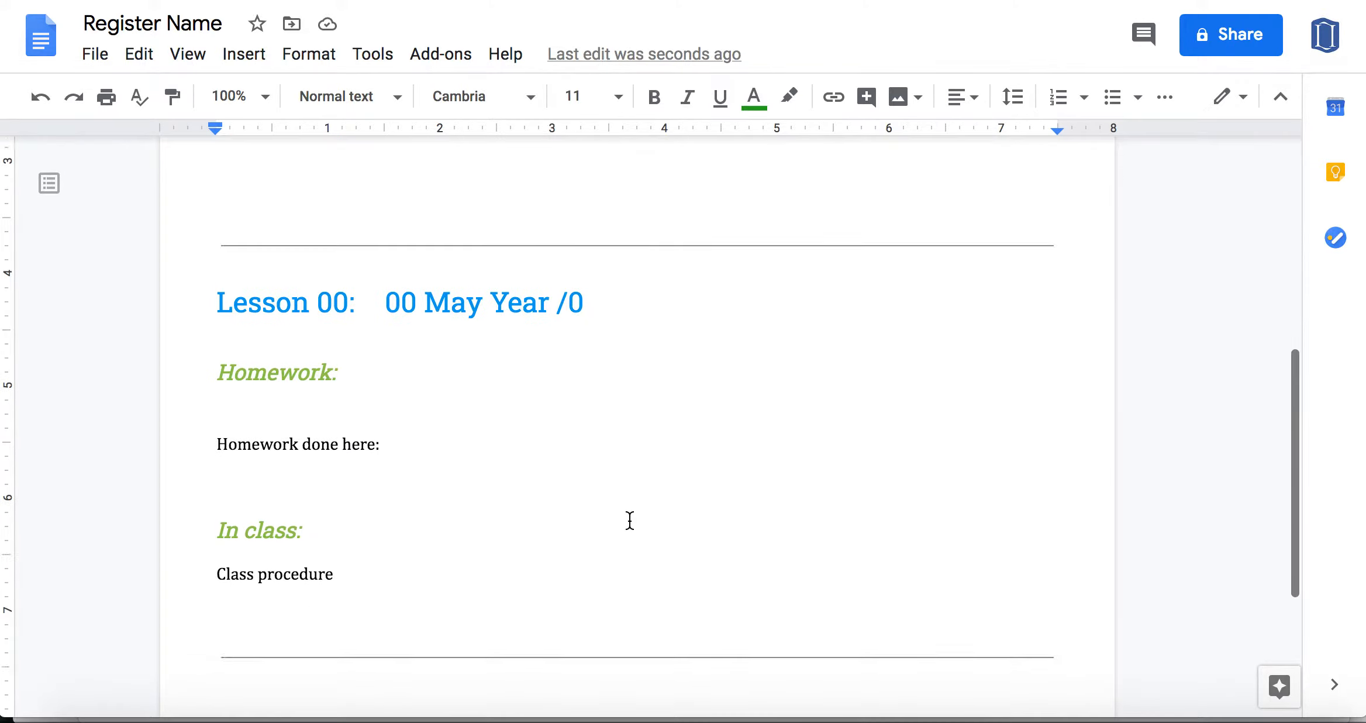
pyautogui.scroll(3, 629, 519)
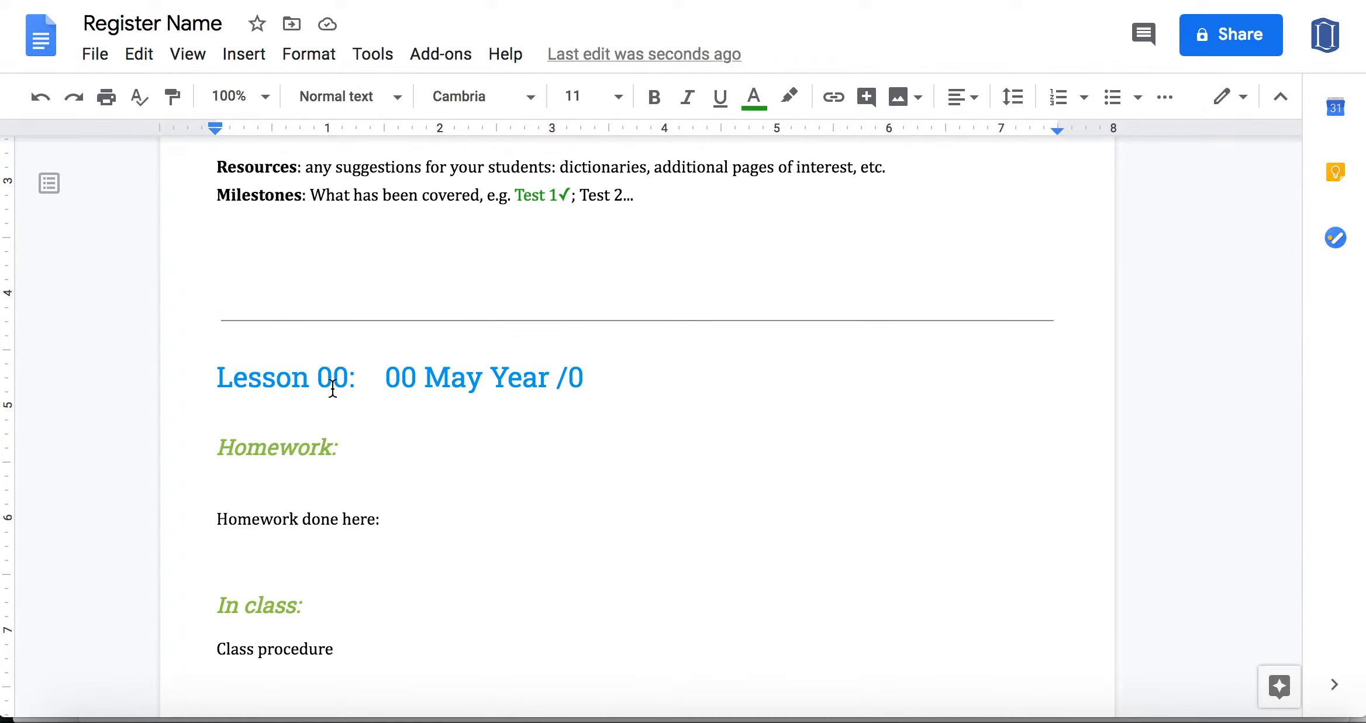
pyautogui.scroll(-2, 321, 433)
pyautogui.scroll(-4, 320, 433)
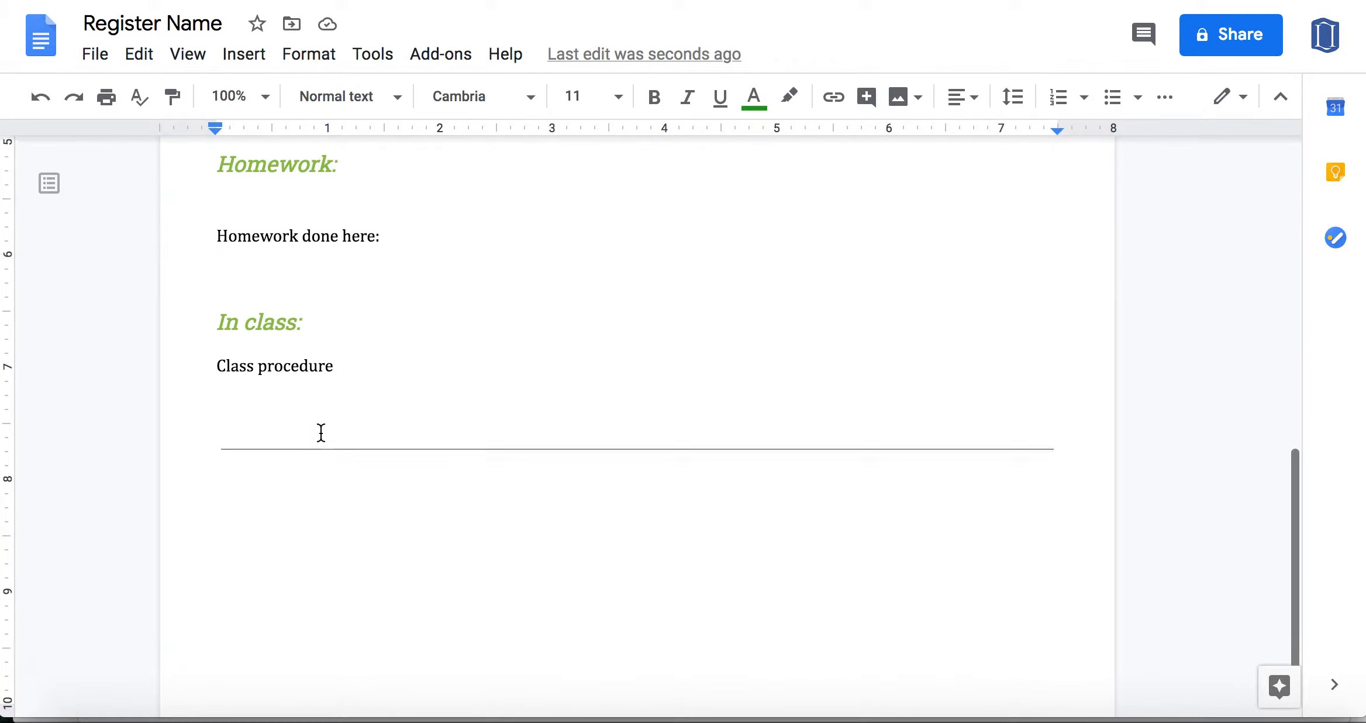
pyautogui.scroll(2, 321, 431)
pyautogui.scroll(2, 321, 431)
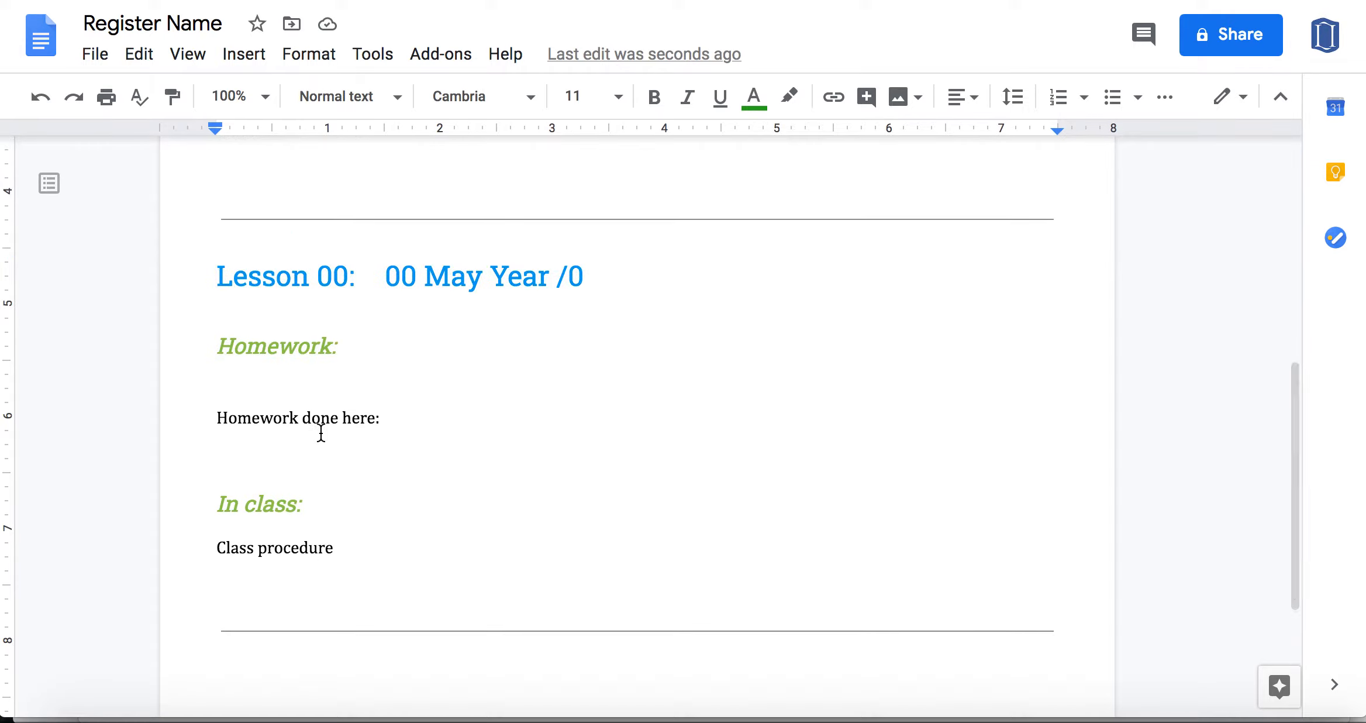
pyautogui.scroll(1, 320, 431)
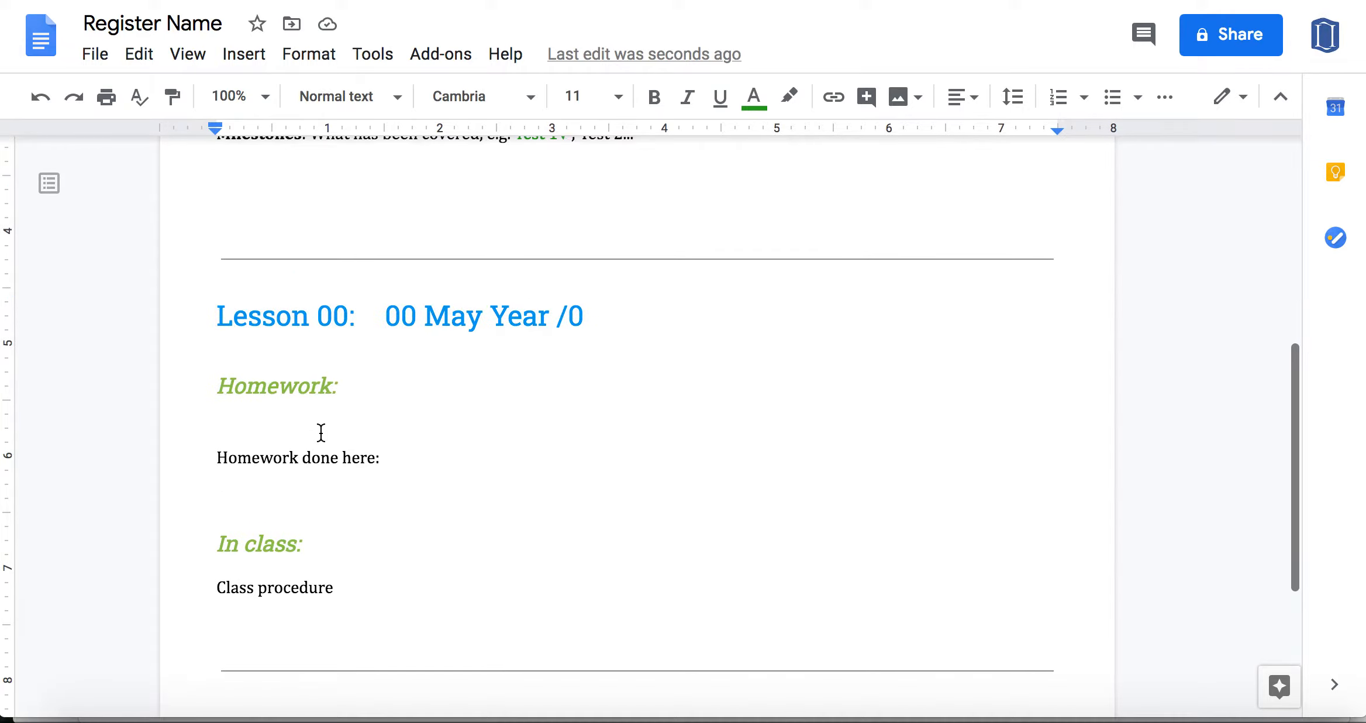
# Step: Duplicate the Lesson 00 block, from its separator line through "Class procedure", directly above the existing entry
pyautogui.click(341, 320)
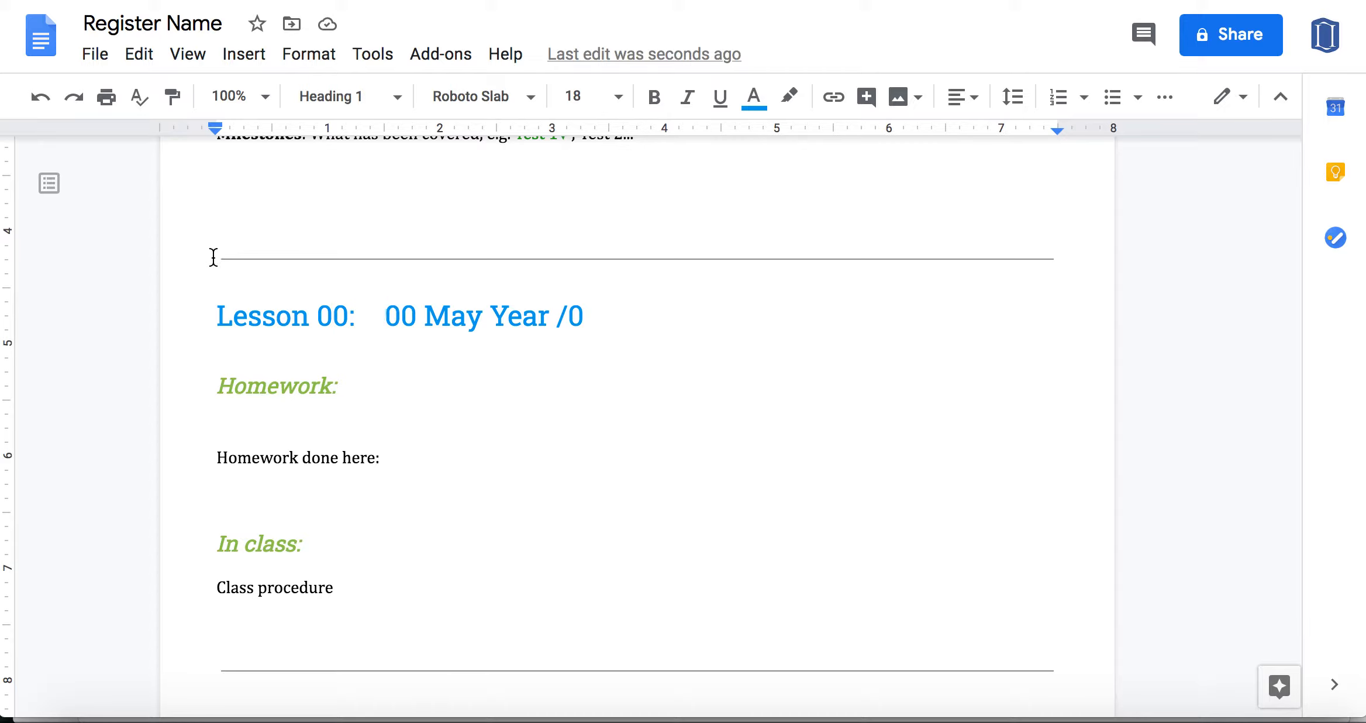
pyautogui.moveTo(215, 256); pyautogui.dragTo(435, 580)
pyautogui.hotkey('ctrl', 'c')
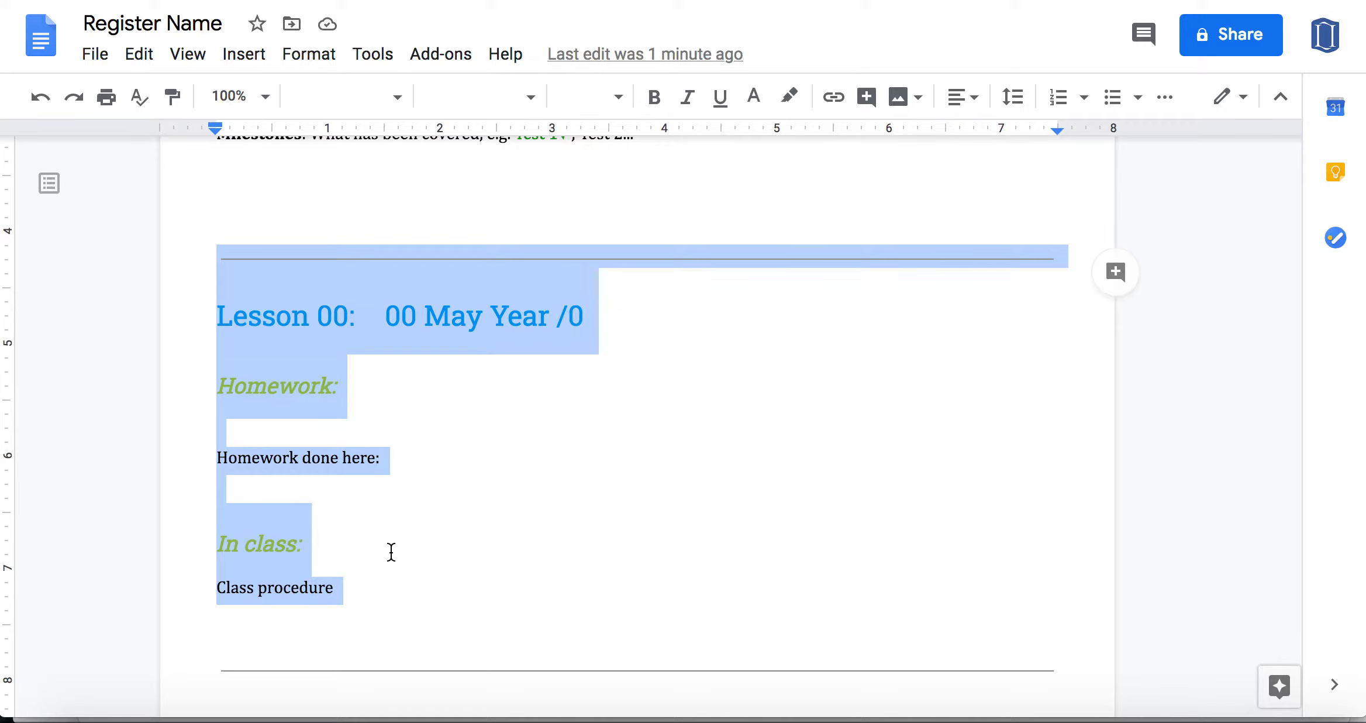
pyautogui.scroll(3, 369, 460)
pyautogui.click(259, 303)
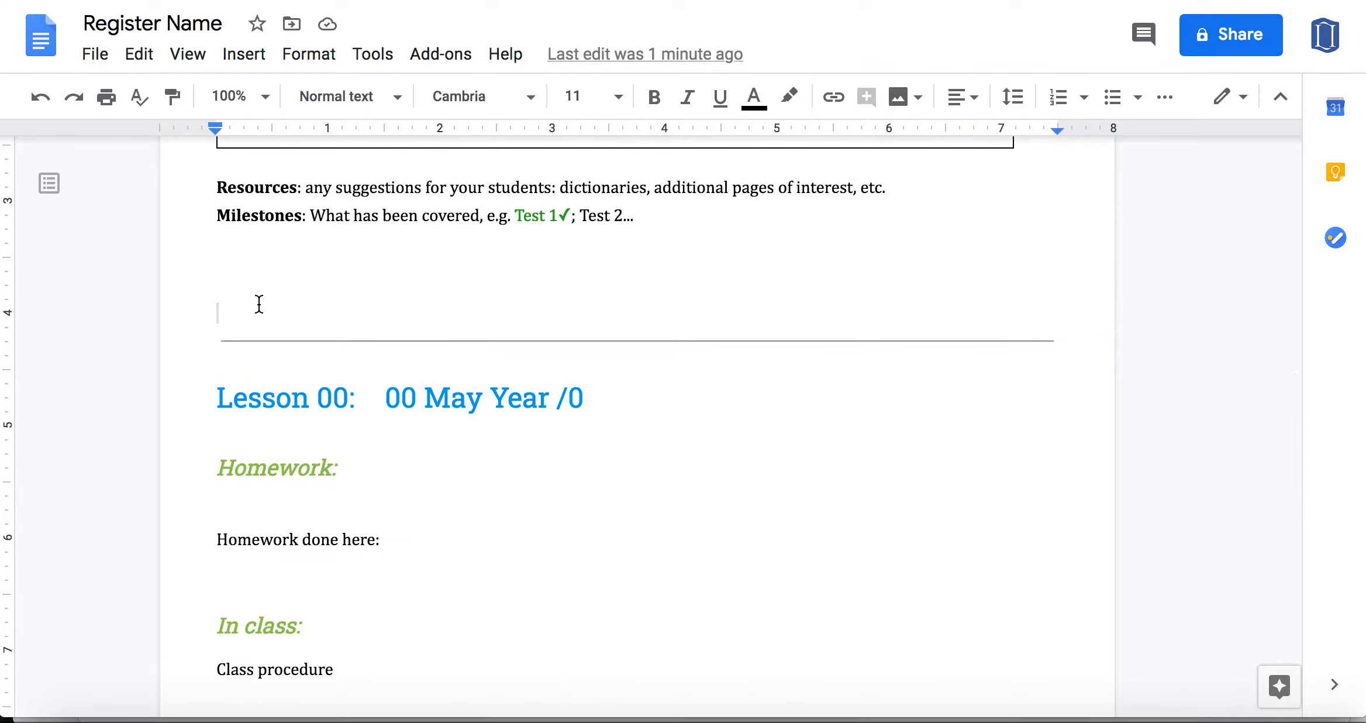
pyautogui.hotkey('ctrl', 'v')
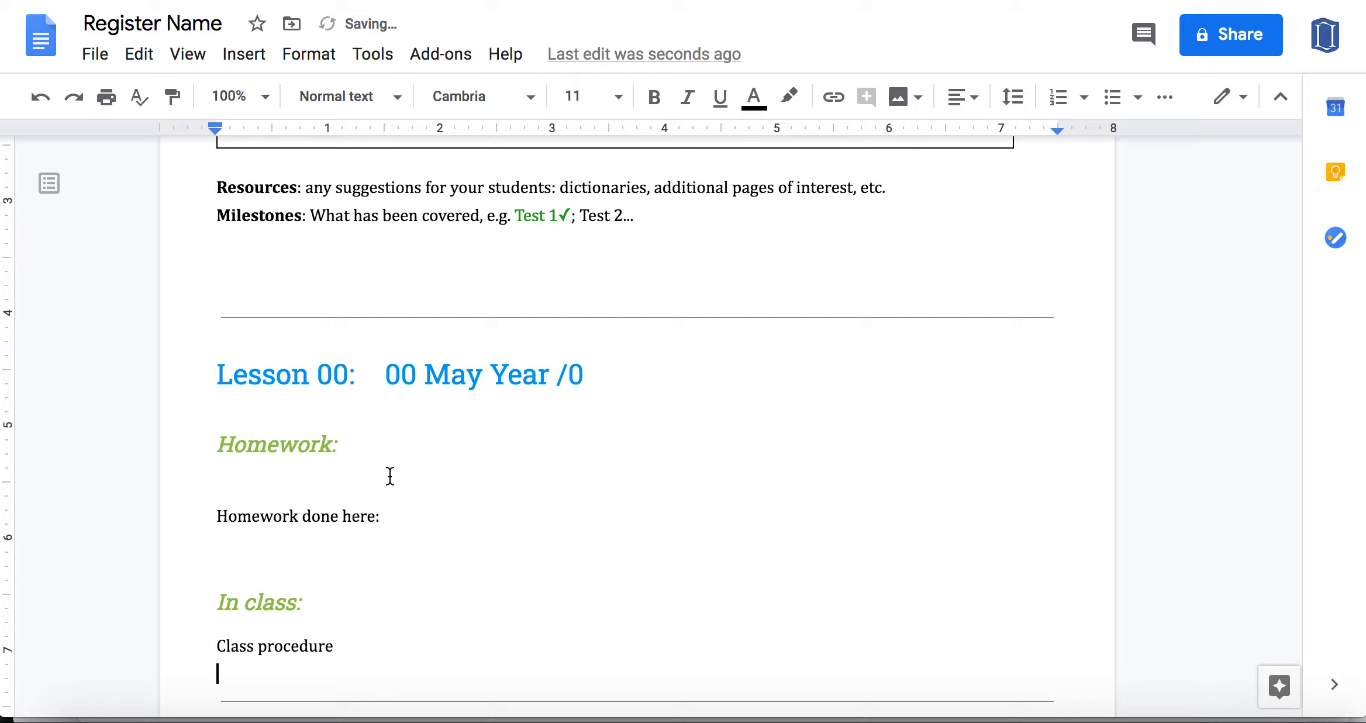
# Step: Renumber the lower lesson entry's heading as Lesson 01 and set its date to 30 May
pyautogui.scroll(-5, 390, 475)
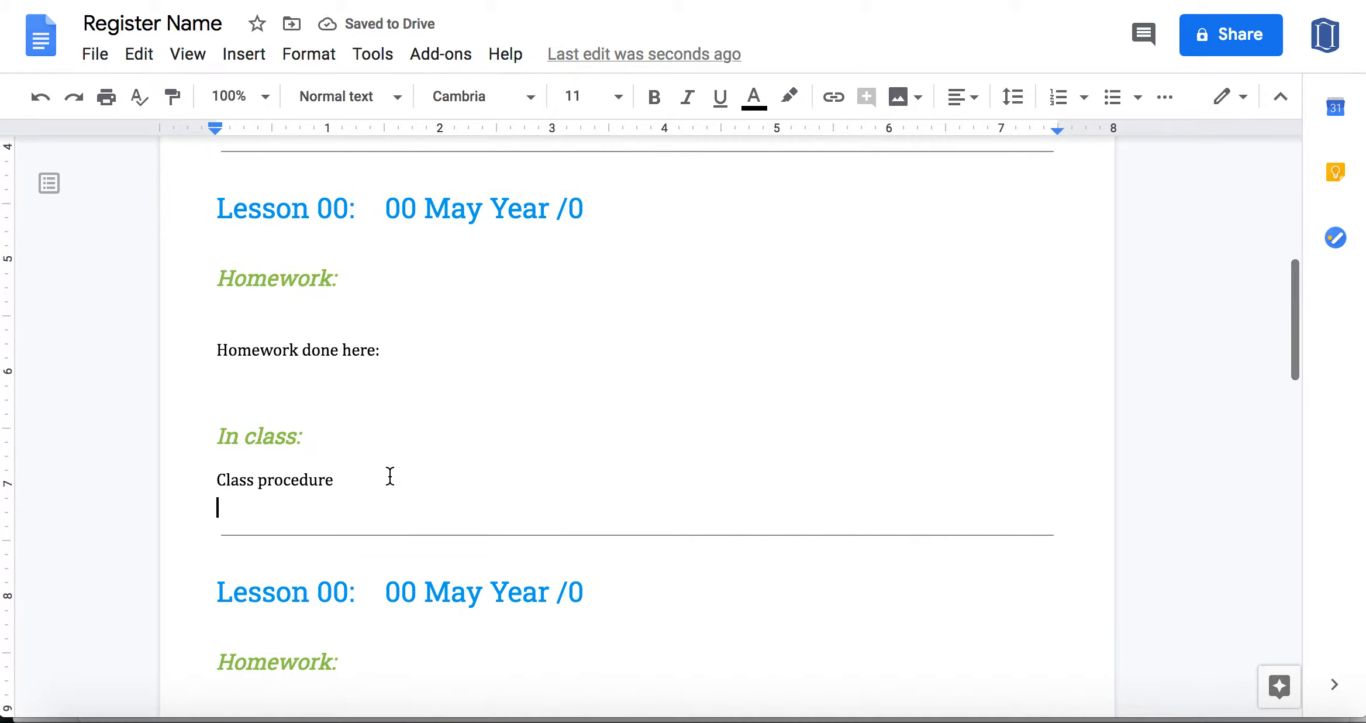
pyautogui.scroll(-3, 375, 482)
pyautogui.click(342, 512)
pyautogui.scroll(2, 457, 497)
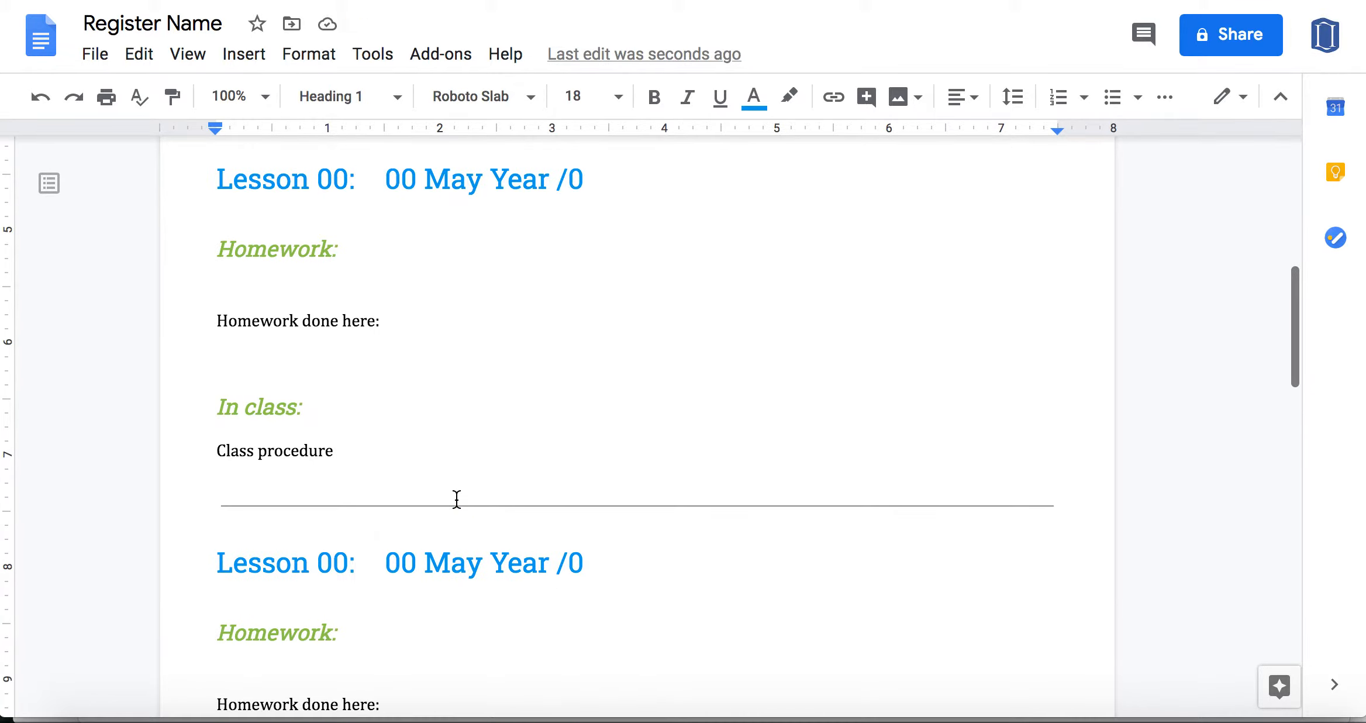
pyautogui.press('BackSpace')
pyautogui.write('1')
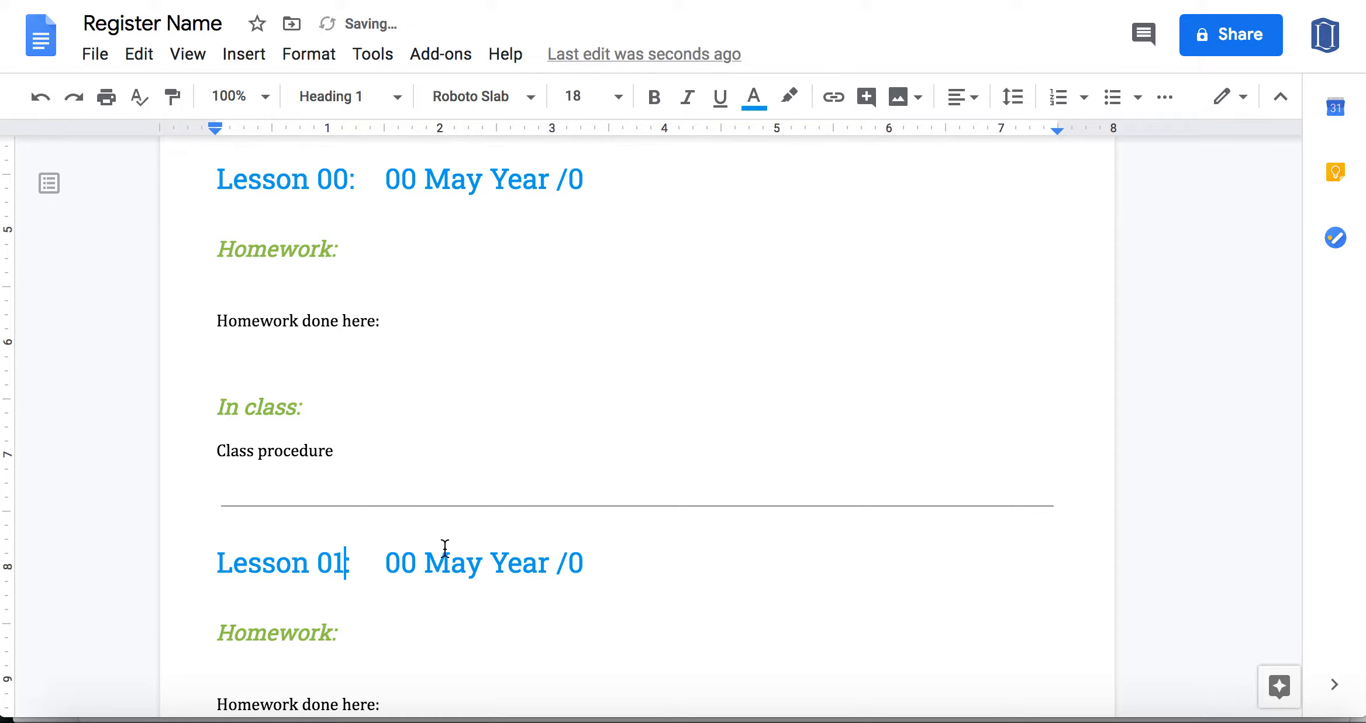
pyautogui.click(408, 562)
pyautogui.press('BackSpace')
pyautogui.press('BackSpace')
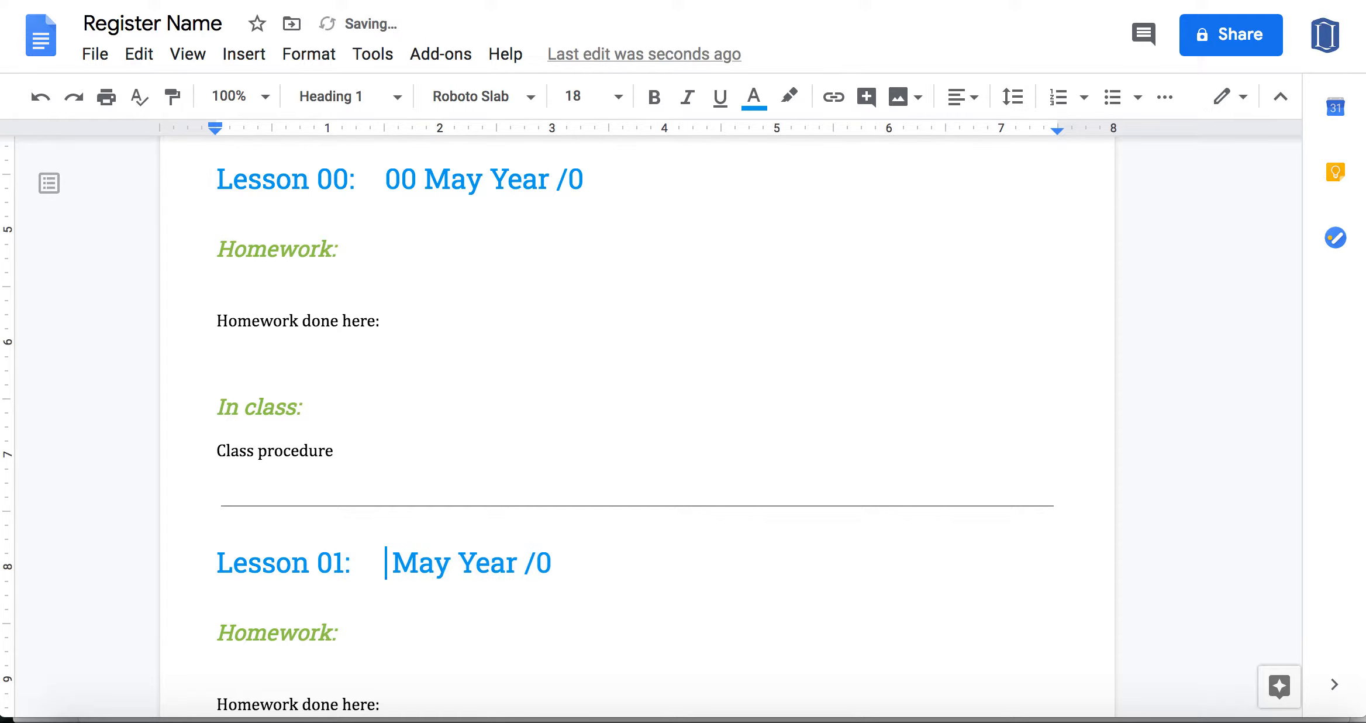
pyautogui.write('30')
# Step: Add the line "Talk about the weather" below "Class procedure" in the Lesson 01 entry
pyautogui.scroll(-2, 569, 502)
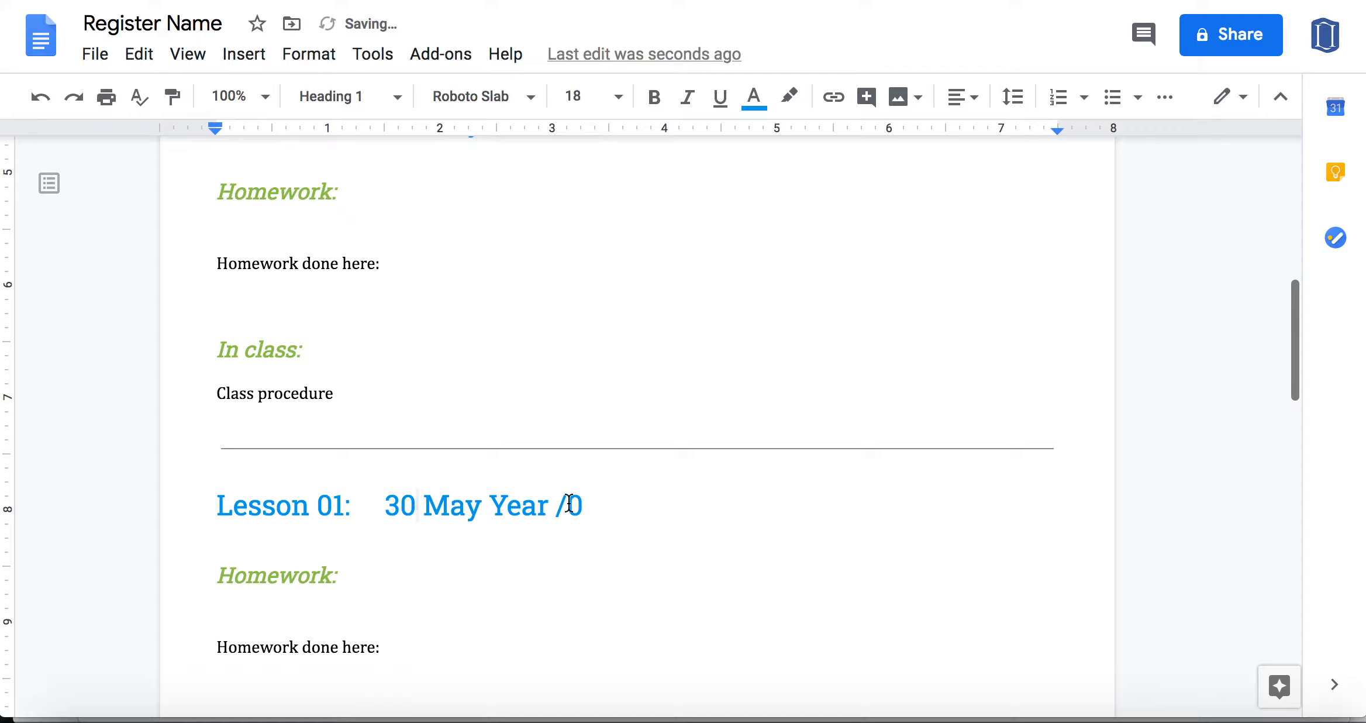
pyautogui.scroll(-2, 523, 504)
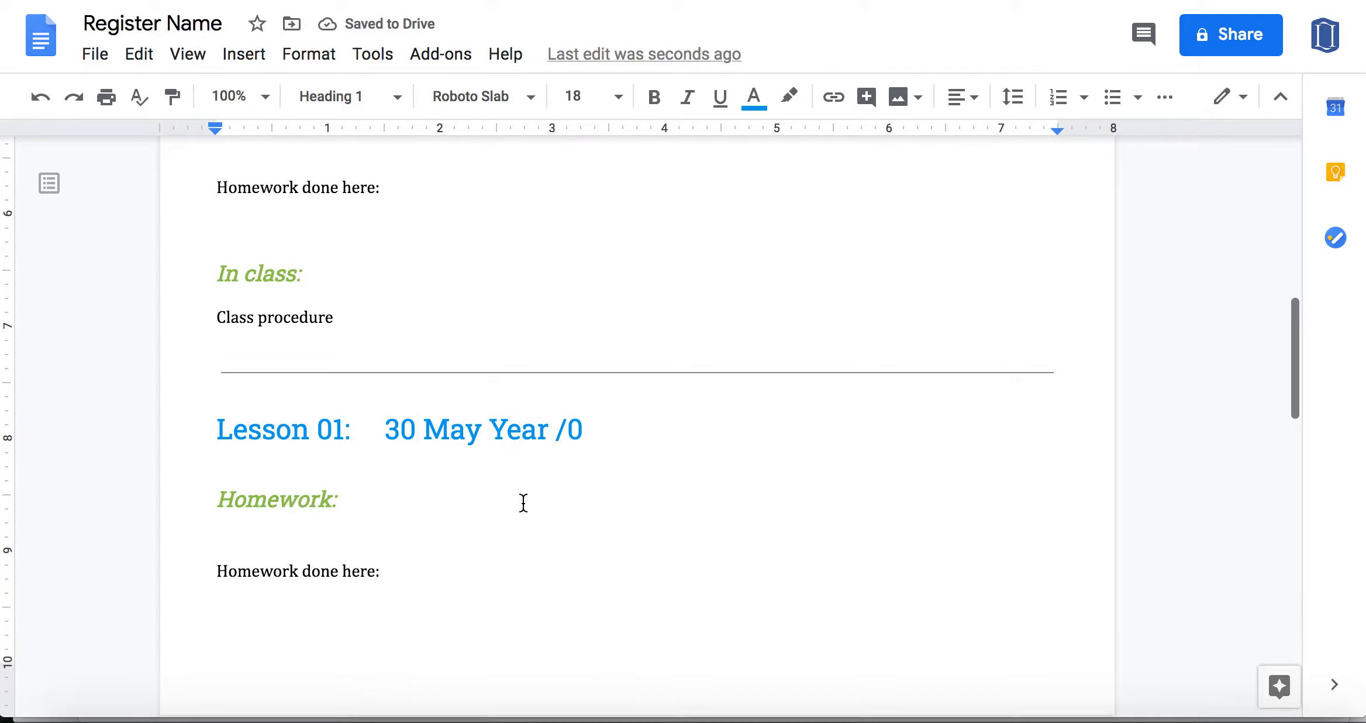
pyautogui.scroll(-1, 441, 514)
pyautogui.scroll(-3, 387, 534)
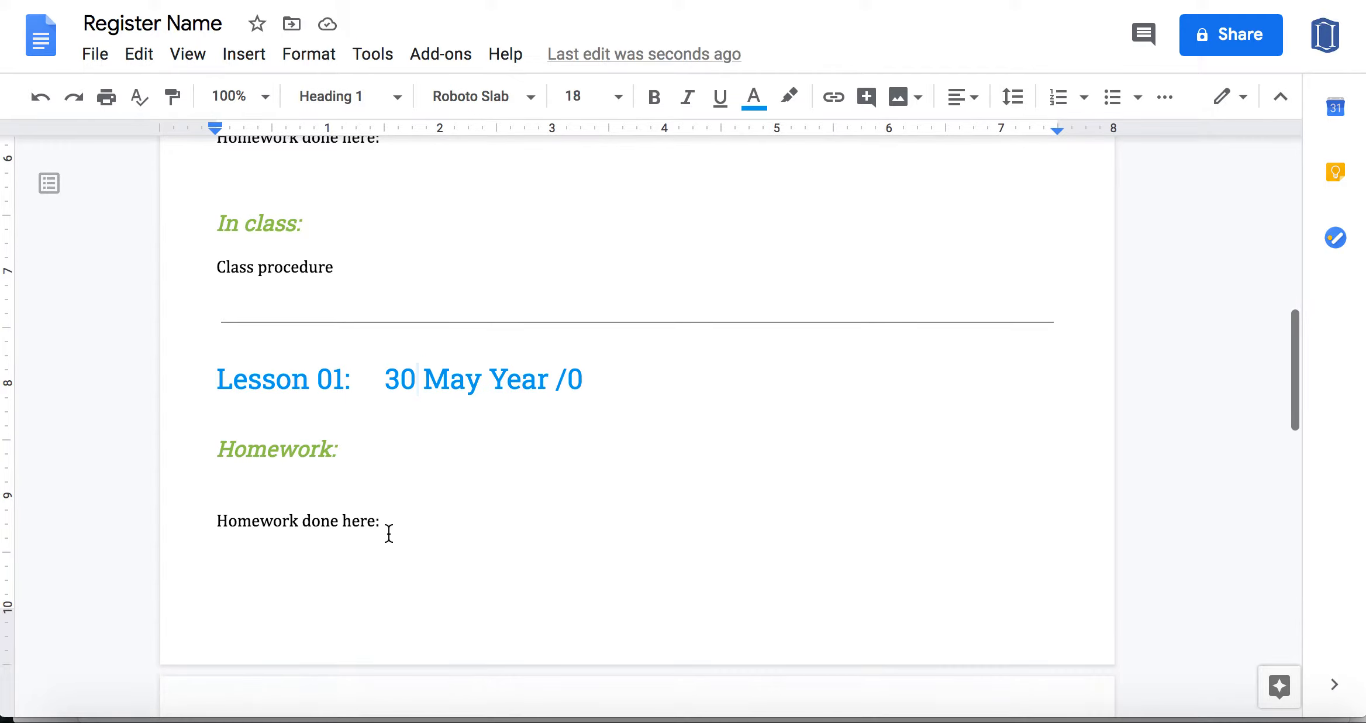
pyautogui.scroll(-3, 408, 473)
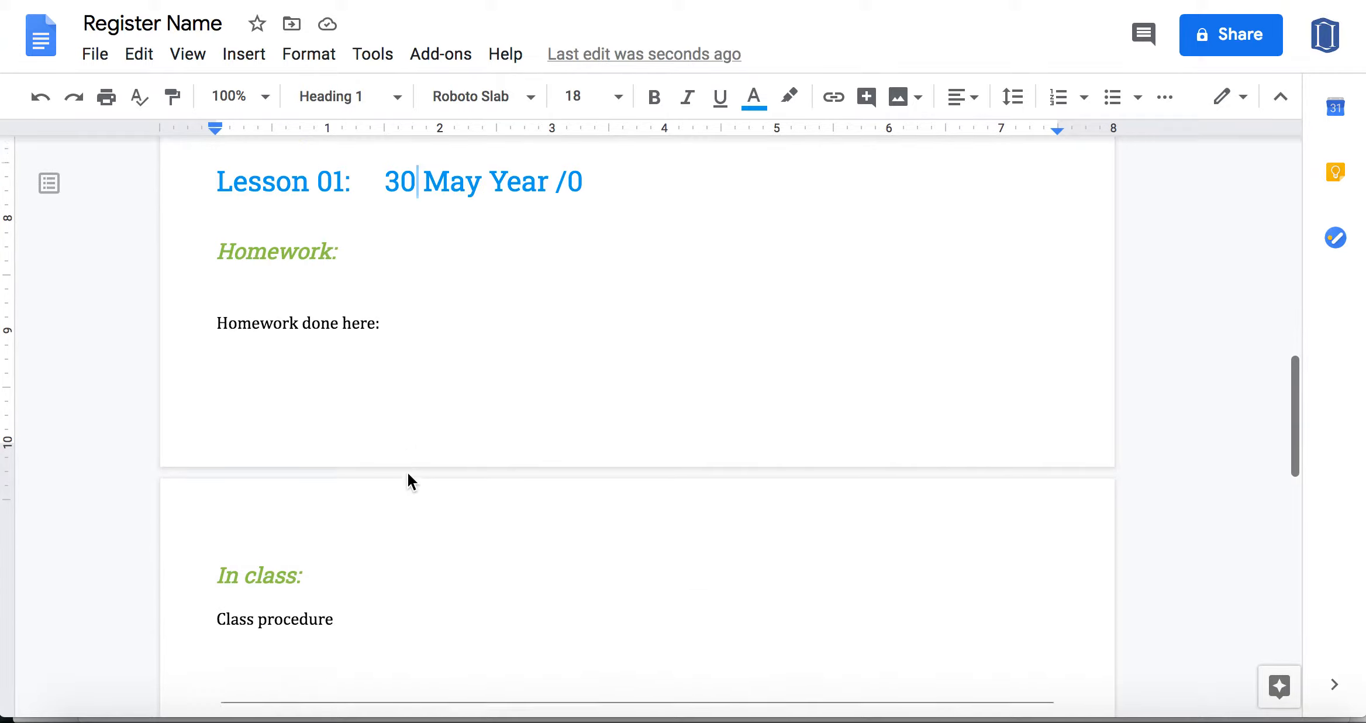
pyautogui.scroll(1, 359, 553)
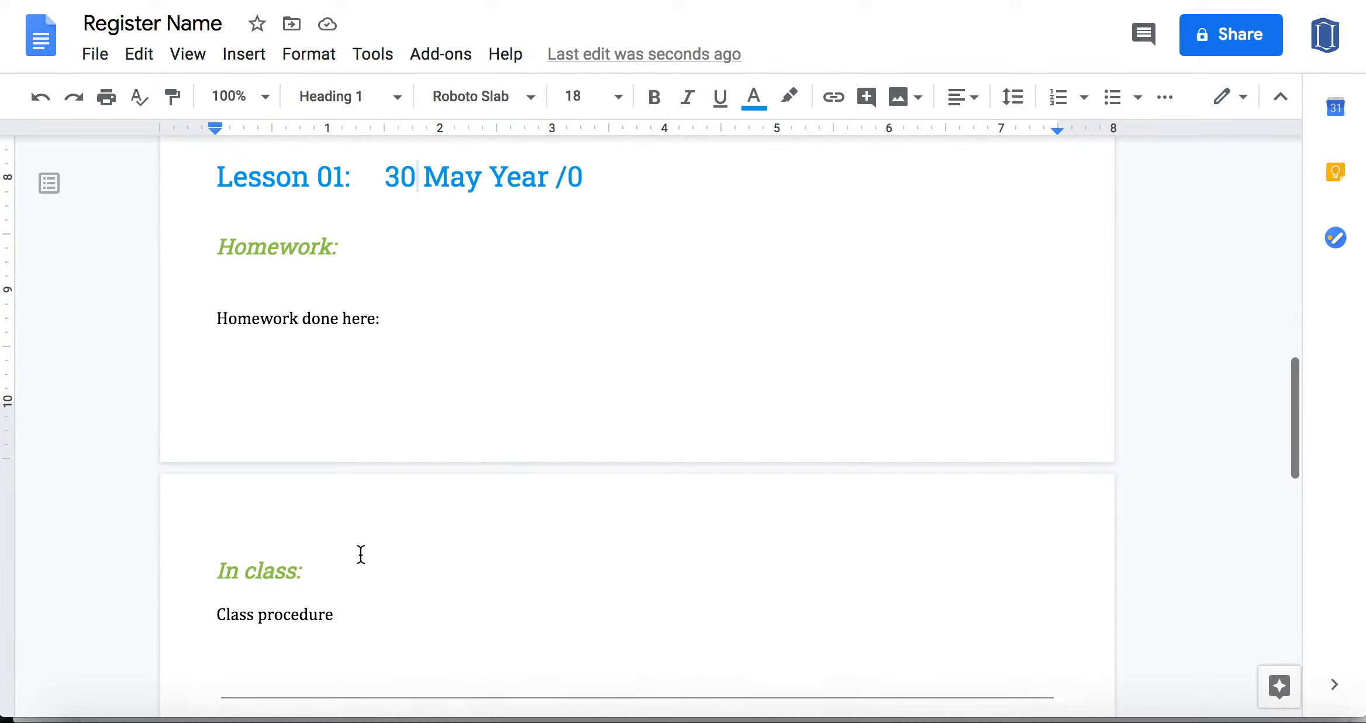
pyautogui.scroll(-2, 359, 554)
pyautogui.click(366, 586)
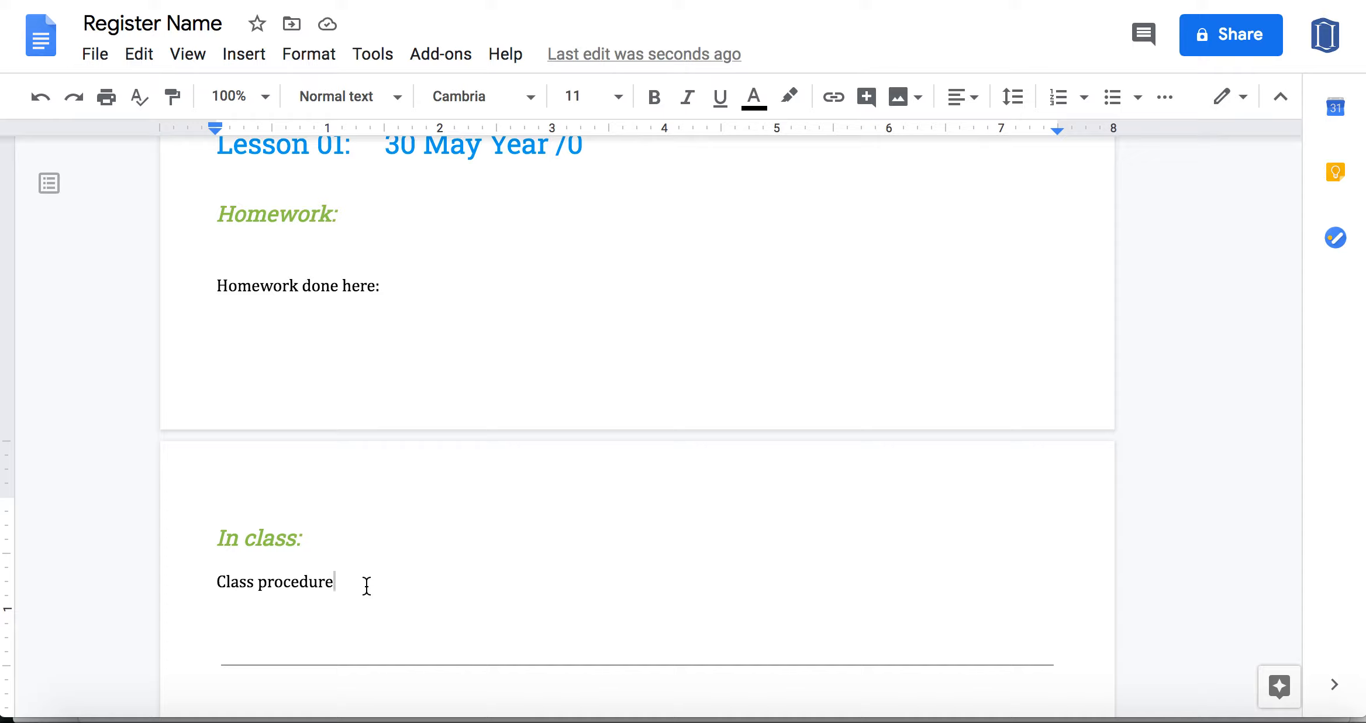
pyautogui.press('Return')
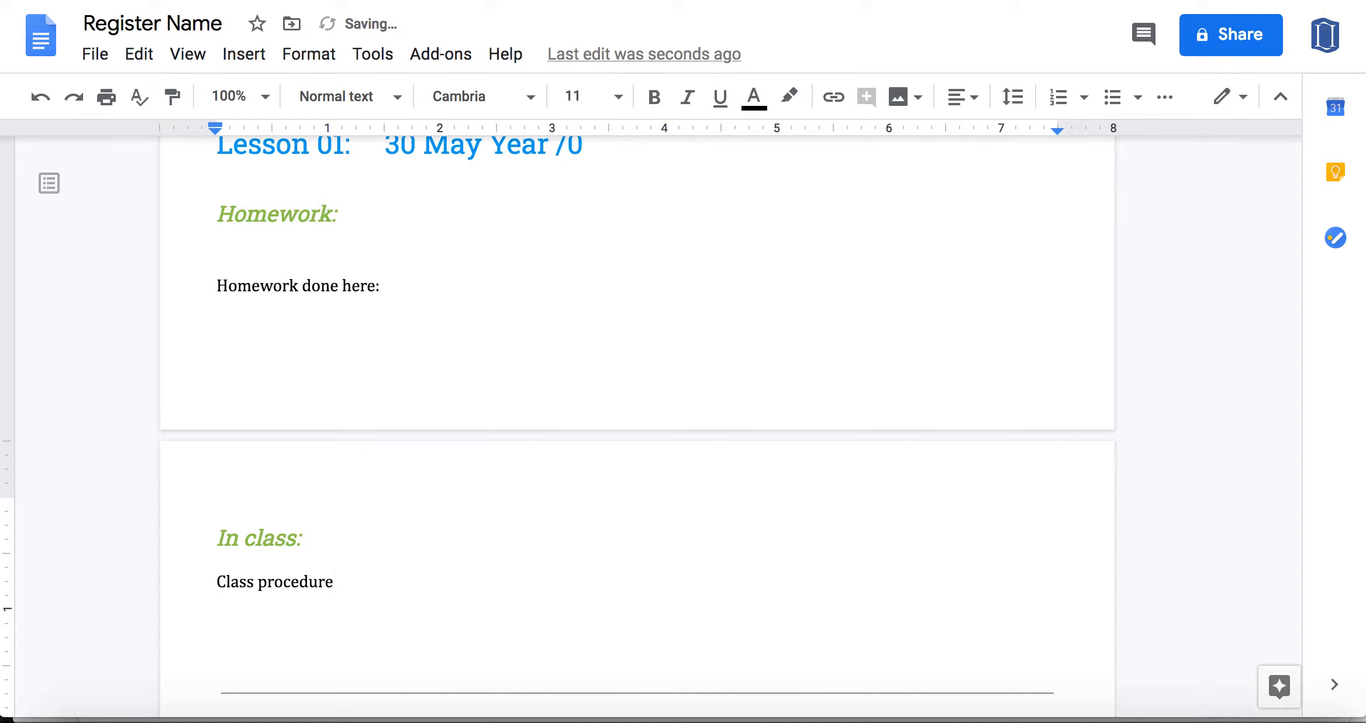
pyautogui.write('Talk about the weat')
pyautogui.press('BackSpace')
pyautogui.write('ather')
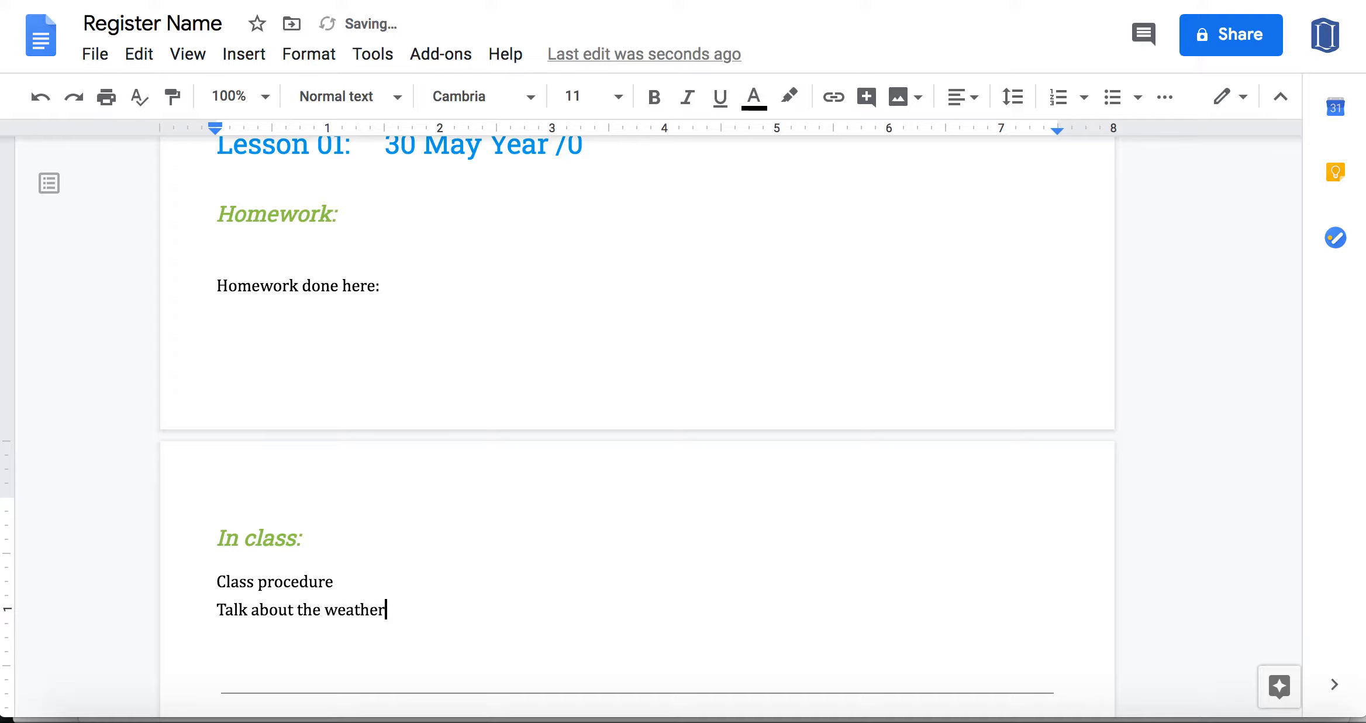
# Step: Add the lines "Present Perfect" and "Vocab" below "Talk about the weather" in the Lesson 01 entry
pyautogui.press('Return')
pyautogui.write('Present Perfect')
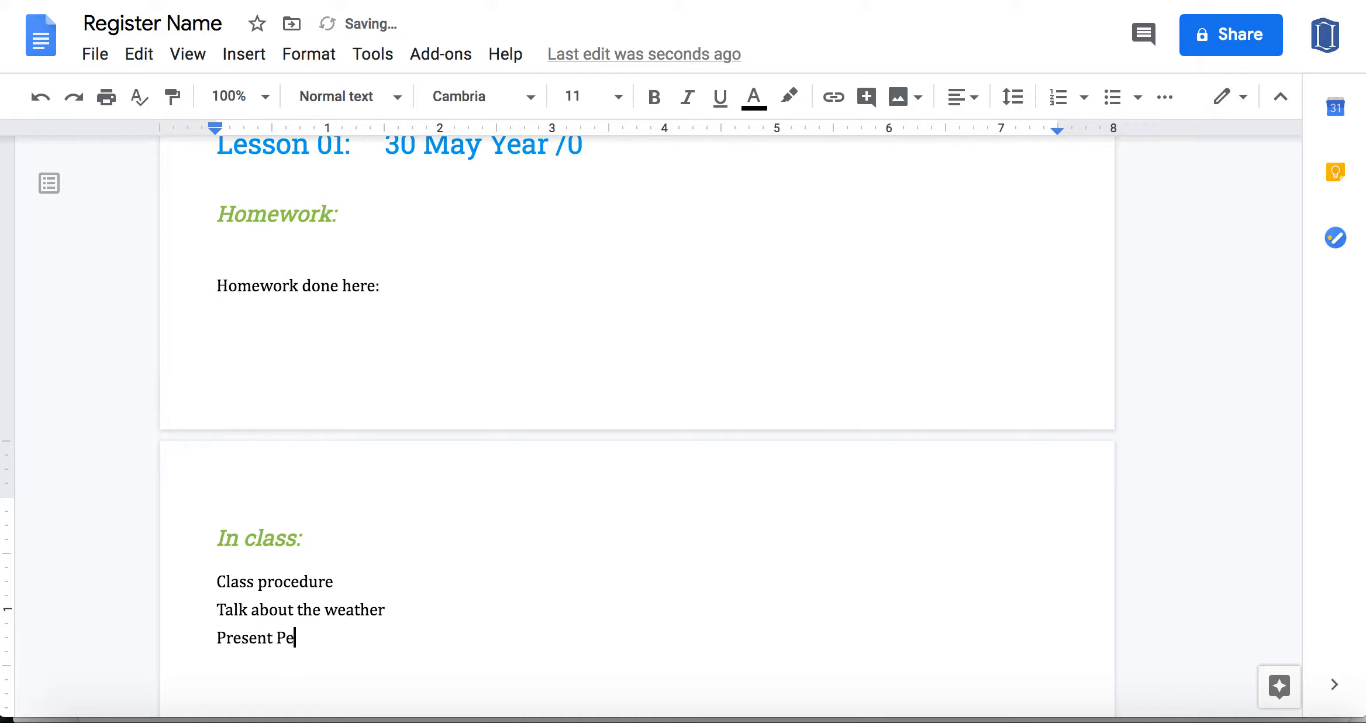
pyautogui.press('Return')
pyautogui.write('Vocab')
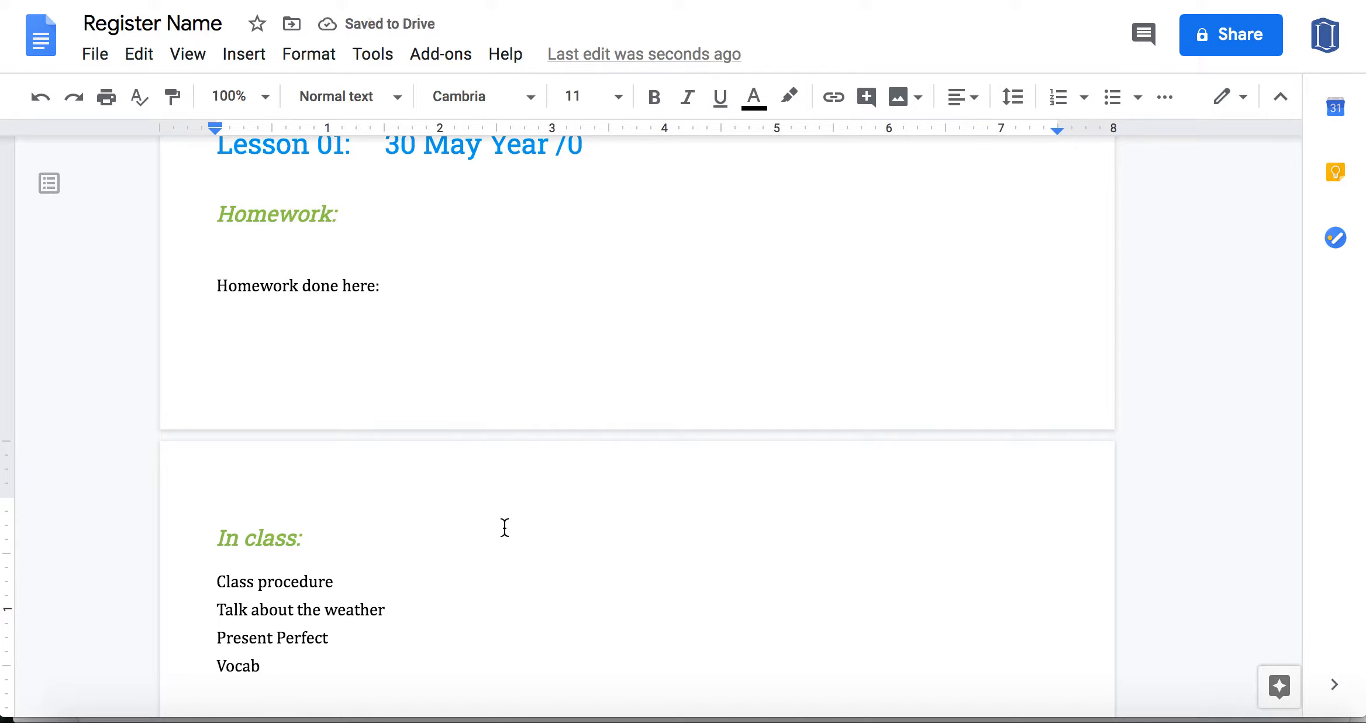
# Step: Review the Lesson 00 and Lesson 01 entries, comparing their headings, homework and in-class sections and separator lines
pyautogui.scroll(-3, 461, 557)
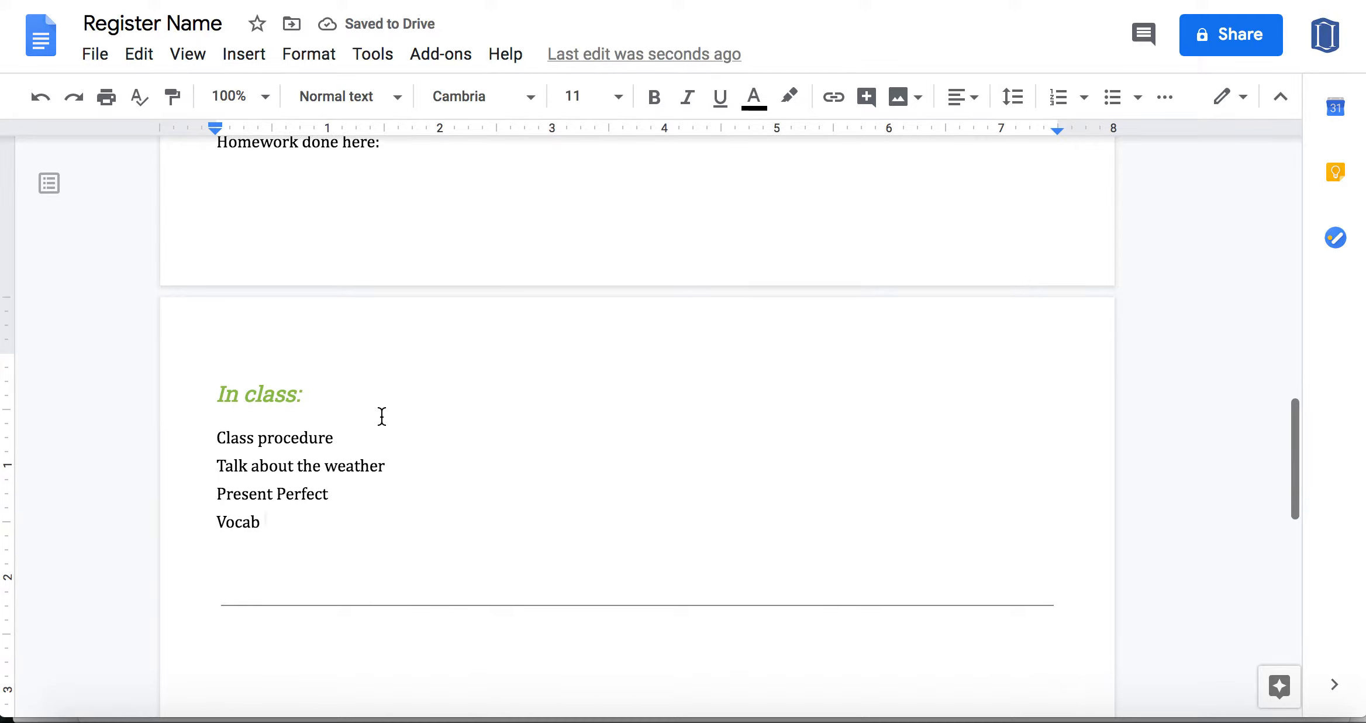
pyautogui.scroll(1, 380, 415)
pyautogui.scroll(2, 458, 561)
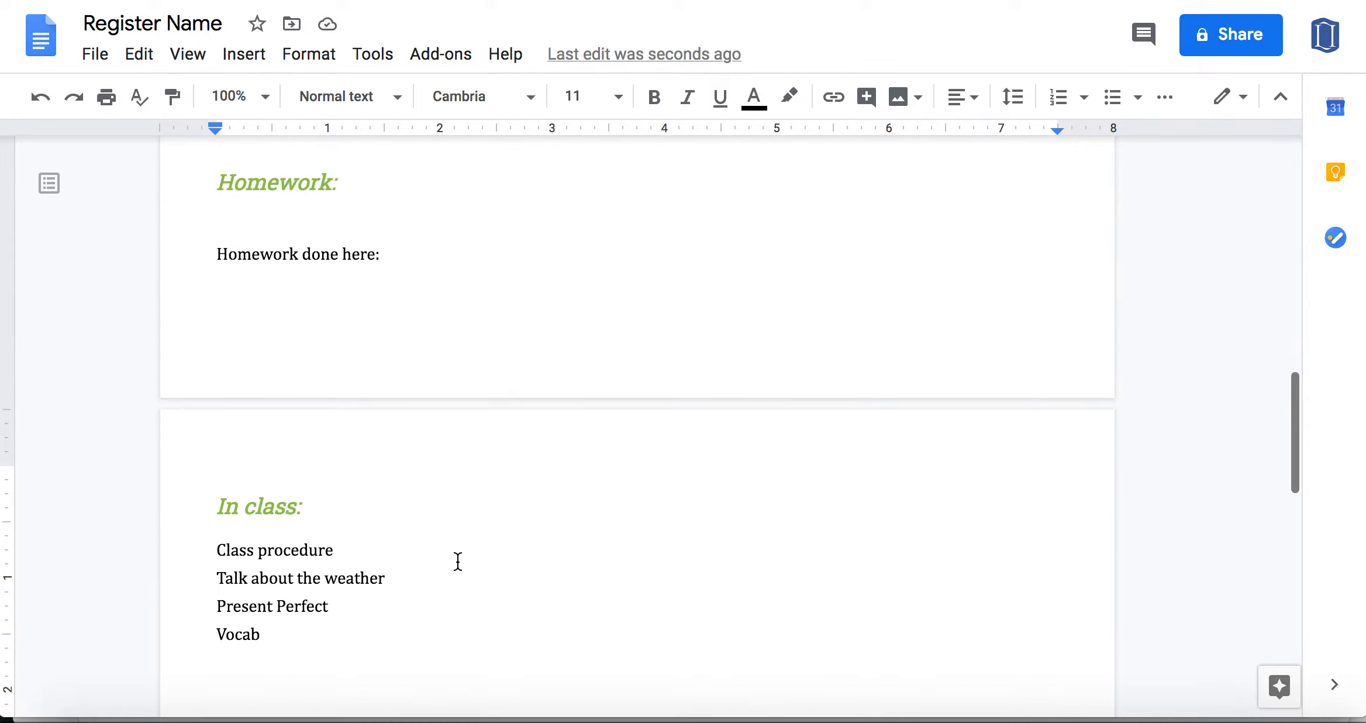
pyautogui.scroll(3, 458, 562)
pyautogui.scroll(2, 277, 436)
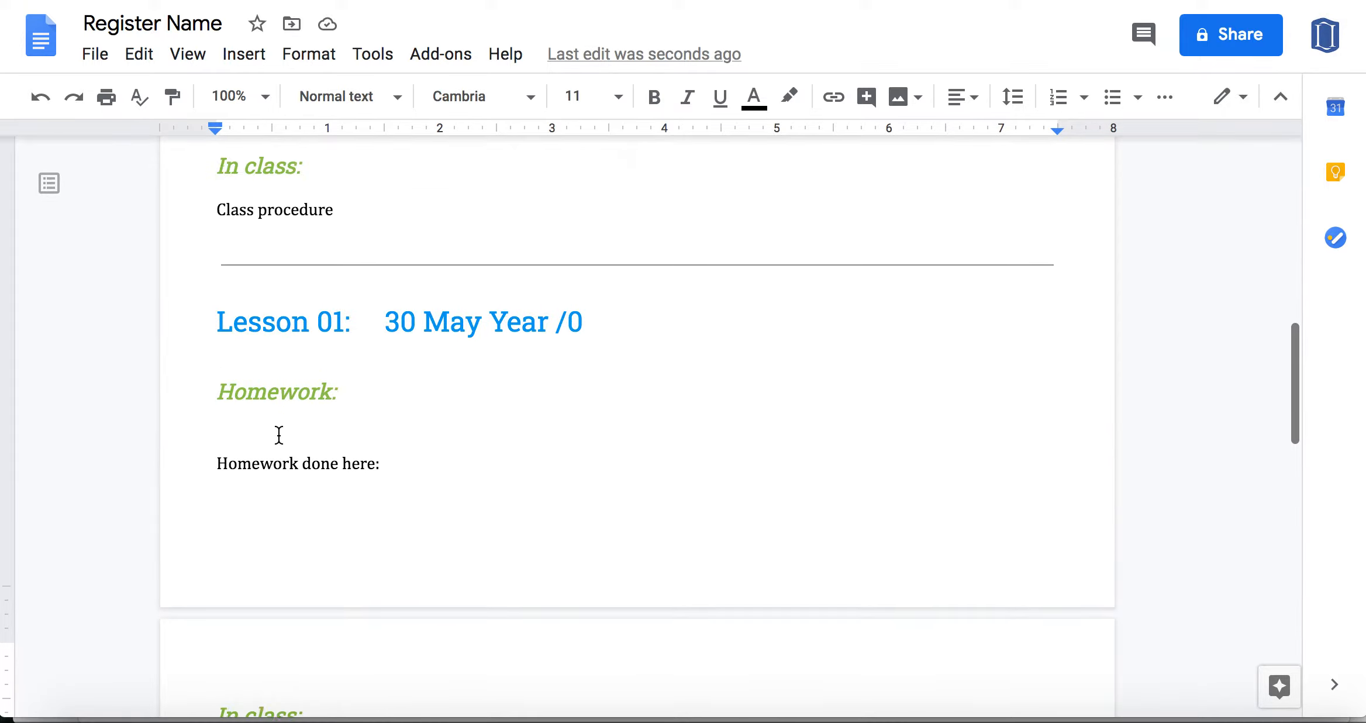
pyautogui.scroll(-7, 278, 434)
pyautogui.scroll(10, 305, 539)
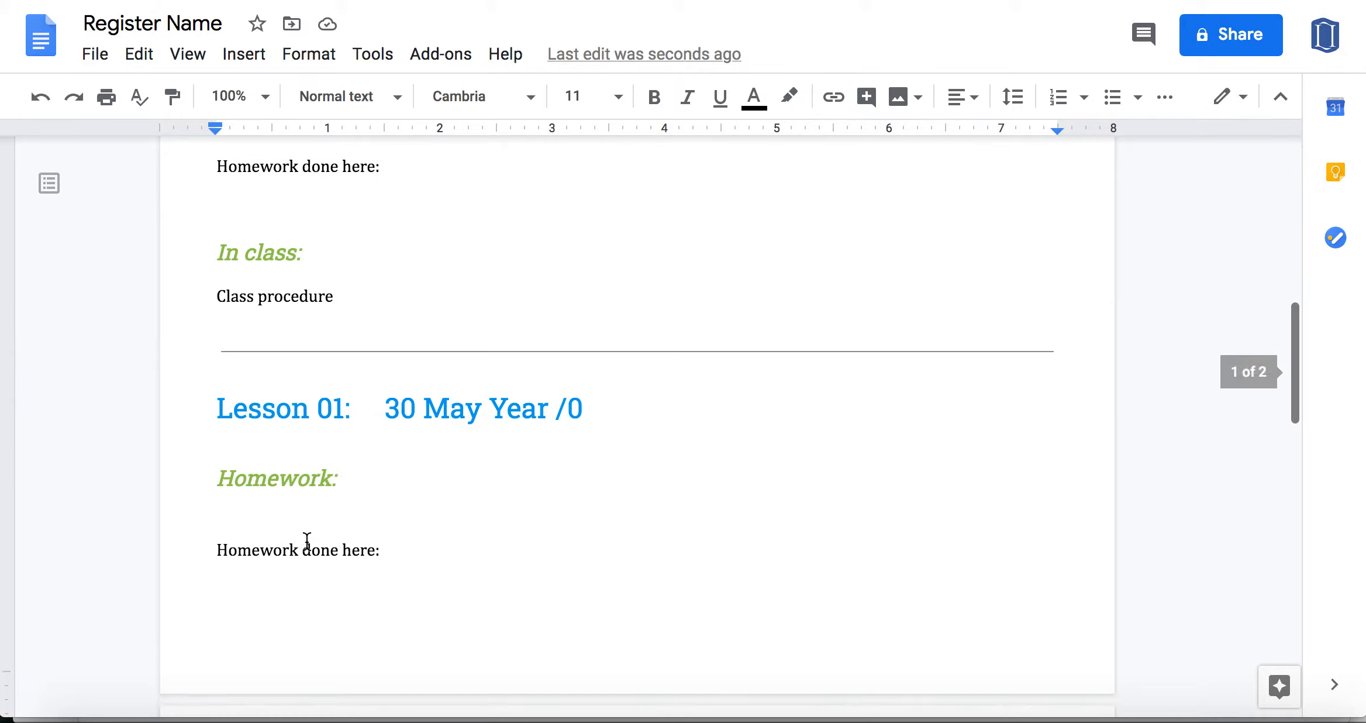
pyautogui.scroll(3, 296, 353)
pyautogui.scroll(-2, 293, 341)
pyautogui.scroll(3, 293, 342)
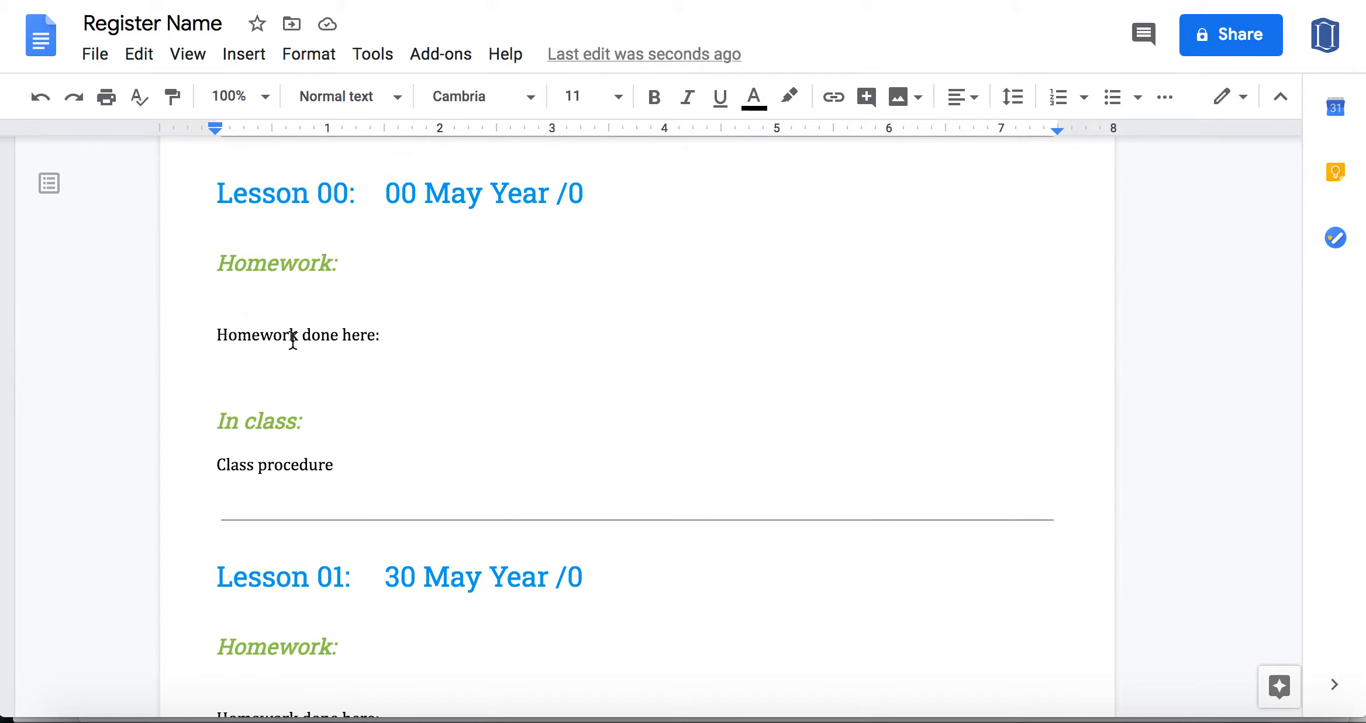
pyautogui.scroll(-12, 398, 473)
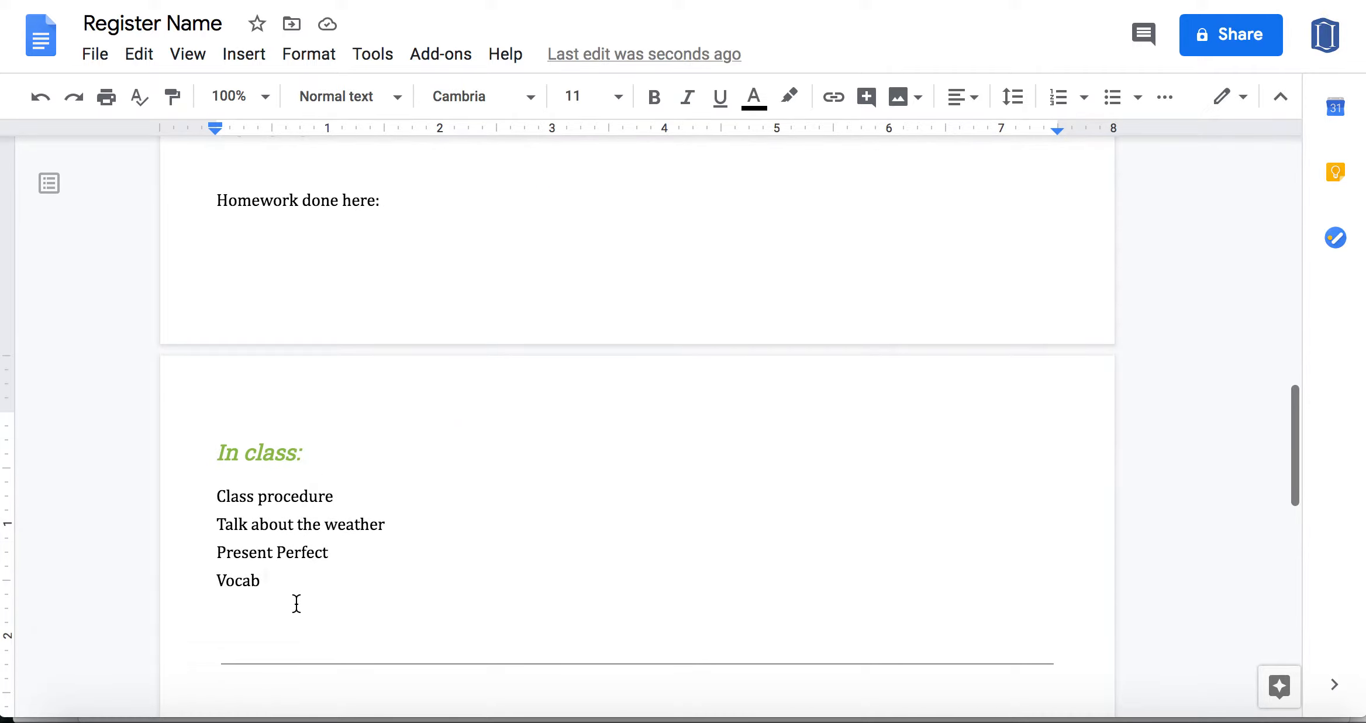
pyautogui.scroll(8, 402, 542)
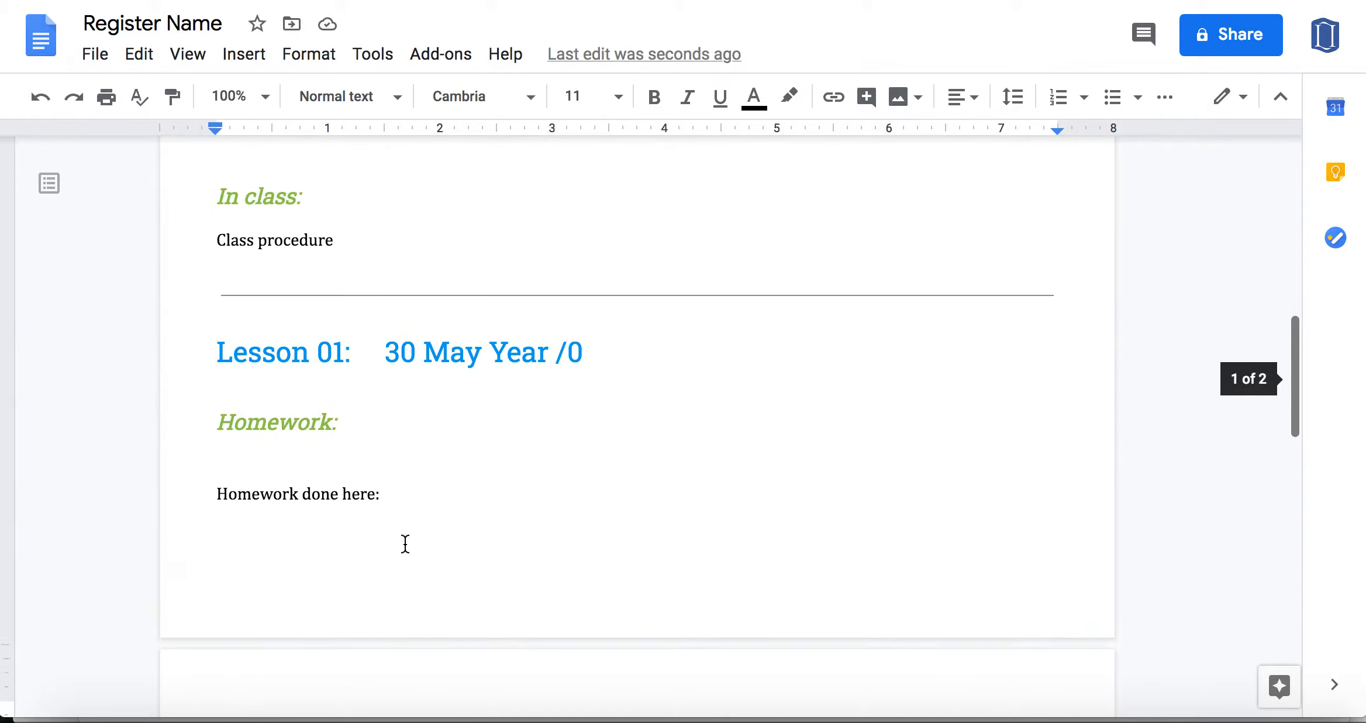
pyautogui.scroll(6, 405, 543)
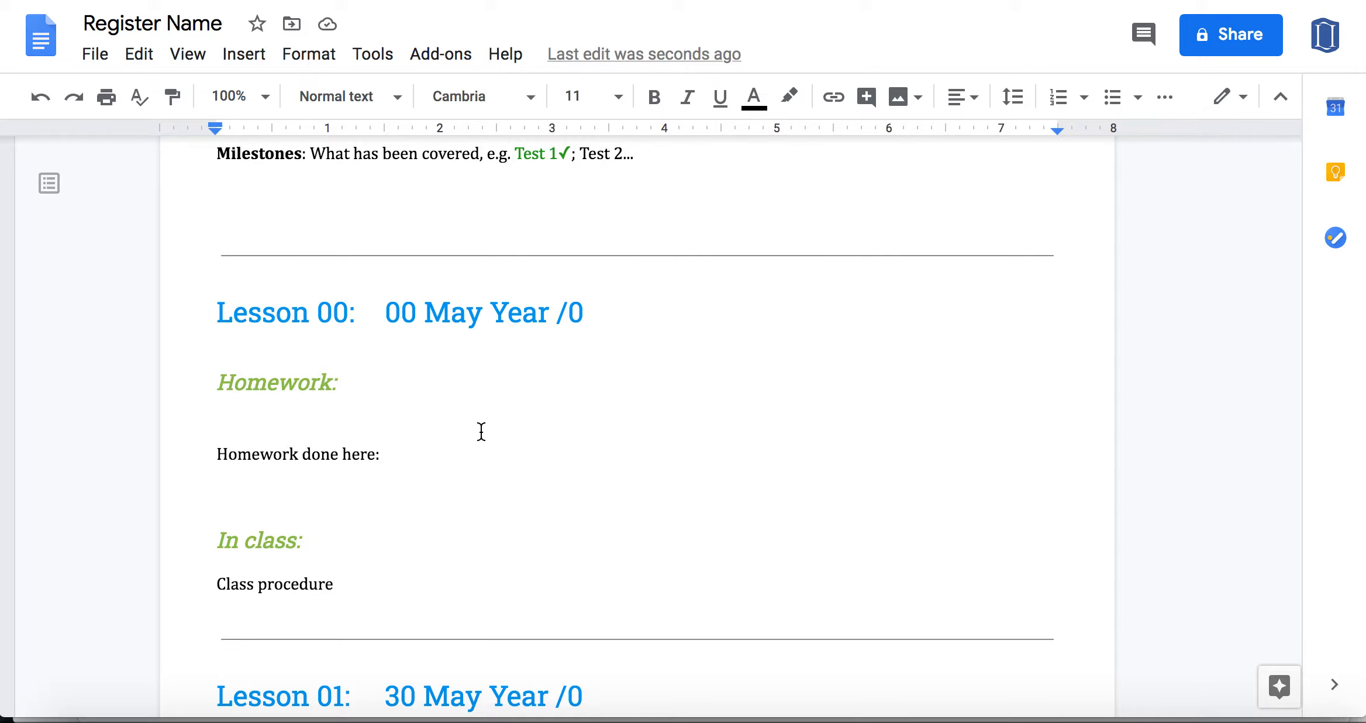
# Step: Change the count at the end of the Lesson 01 heading so it ends in "/1"
pyautogui.scroll(-5, 582, 521)
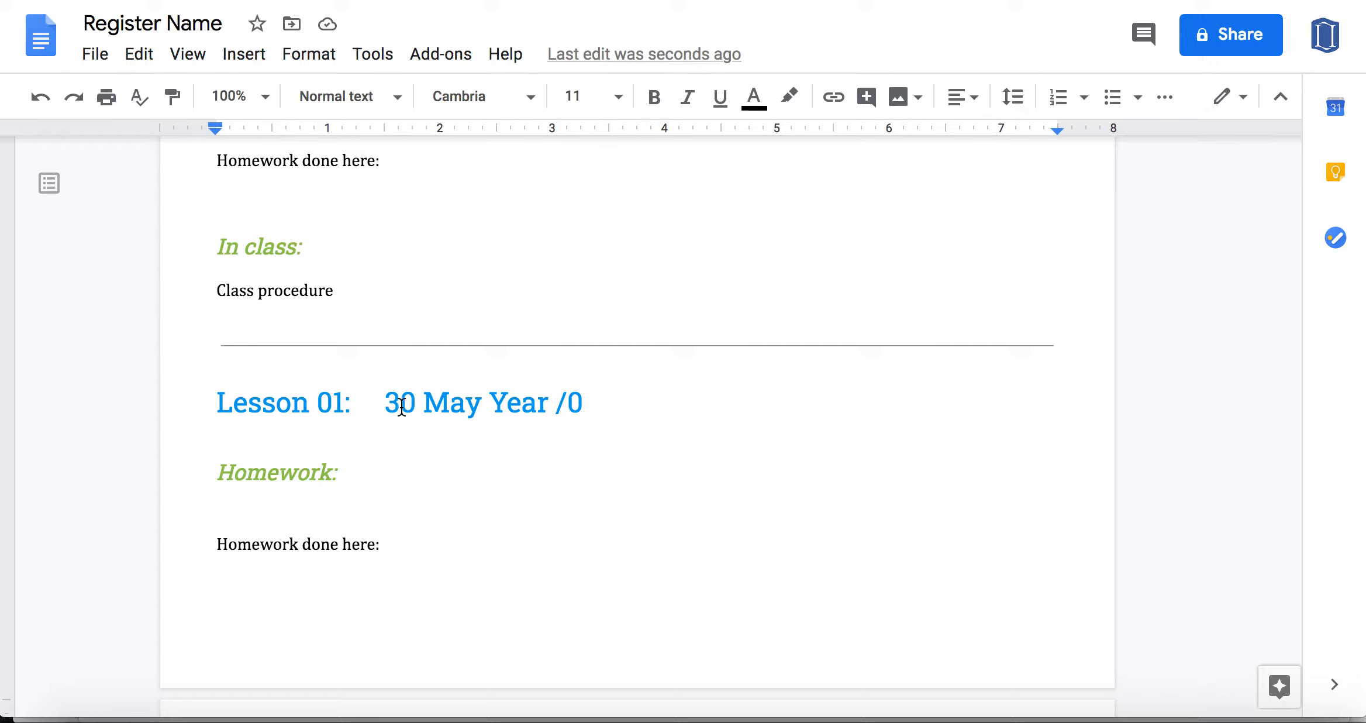
pyautogui.click(593, 401)
pyautogui.press('BackSpace')
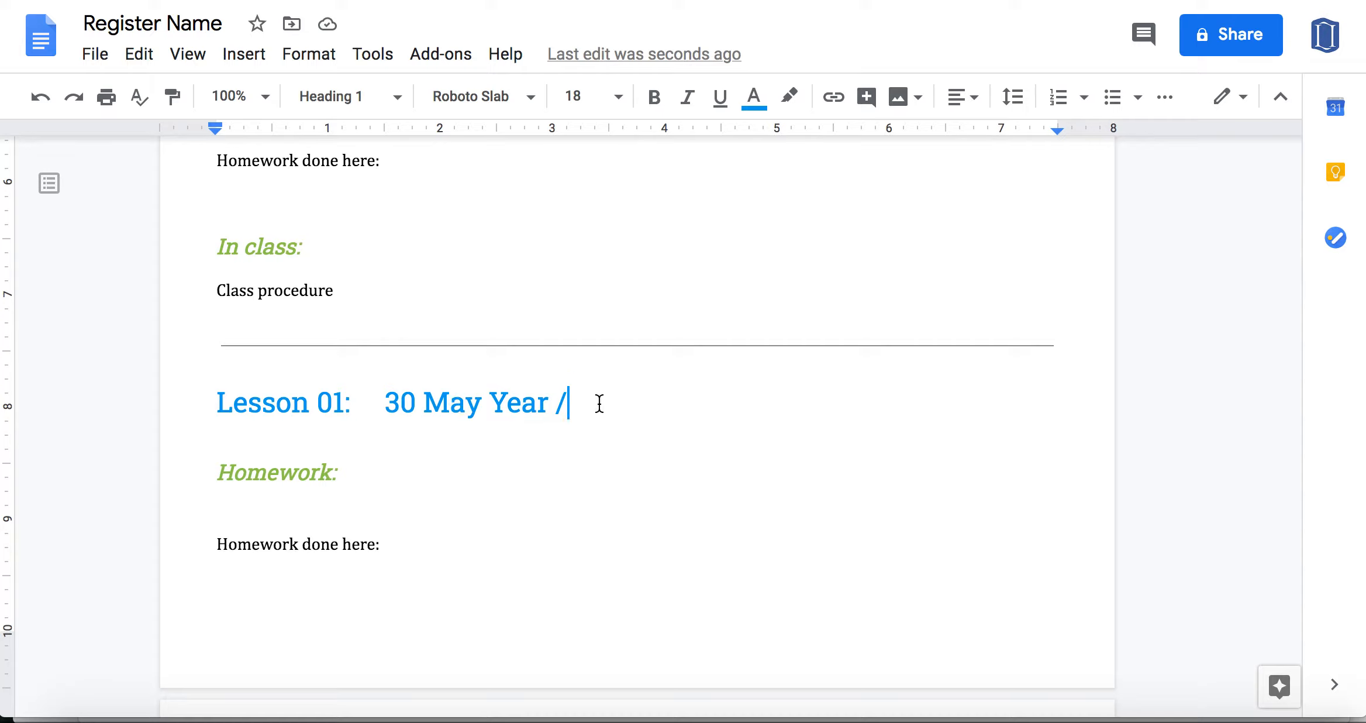
pyautogui.write('1')
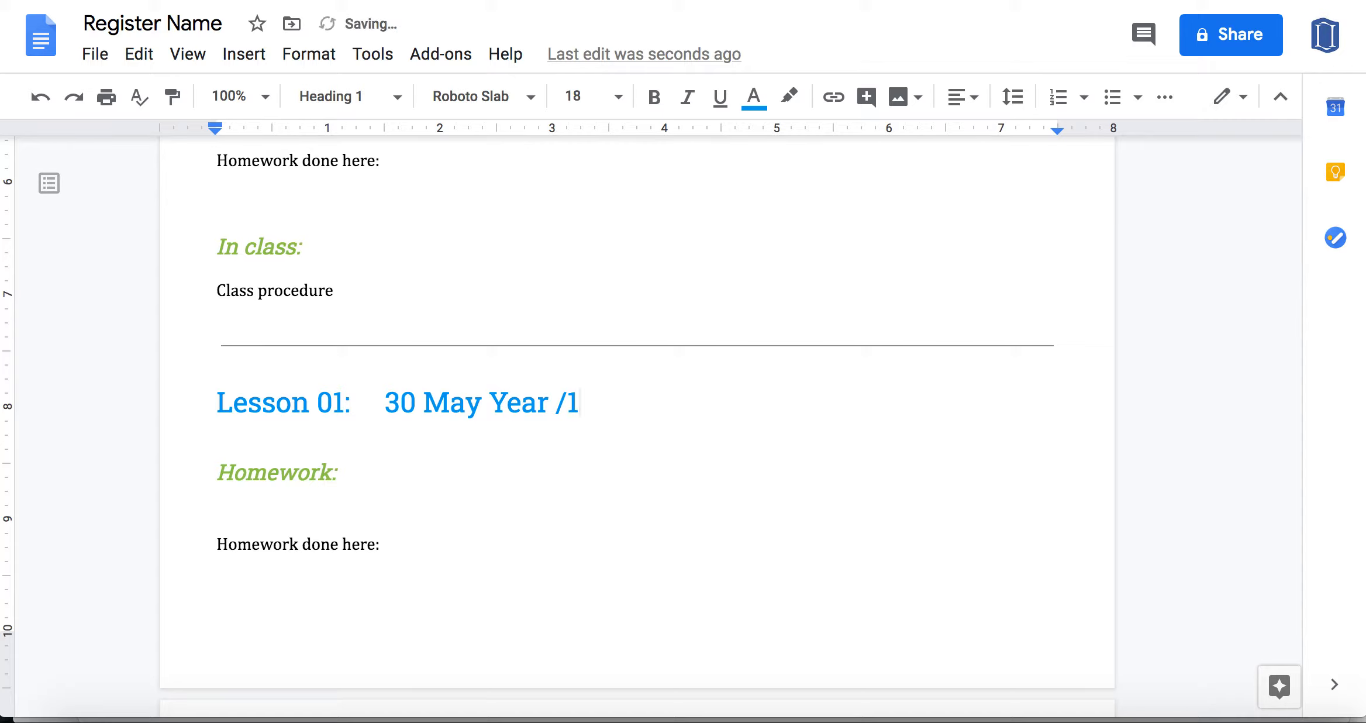
# Step: Add the line "MAY TOTAL: 1 class" directly above the separator line that precedes Lesson 01
pyautogui.scroll(1, 430, 447)
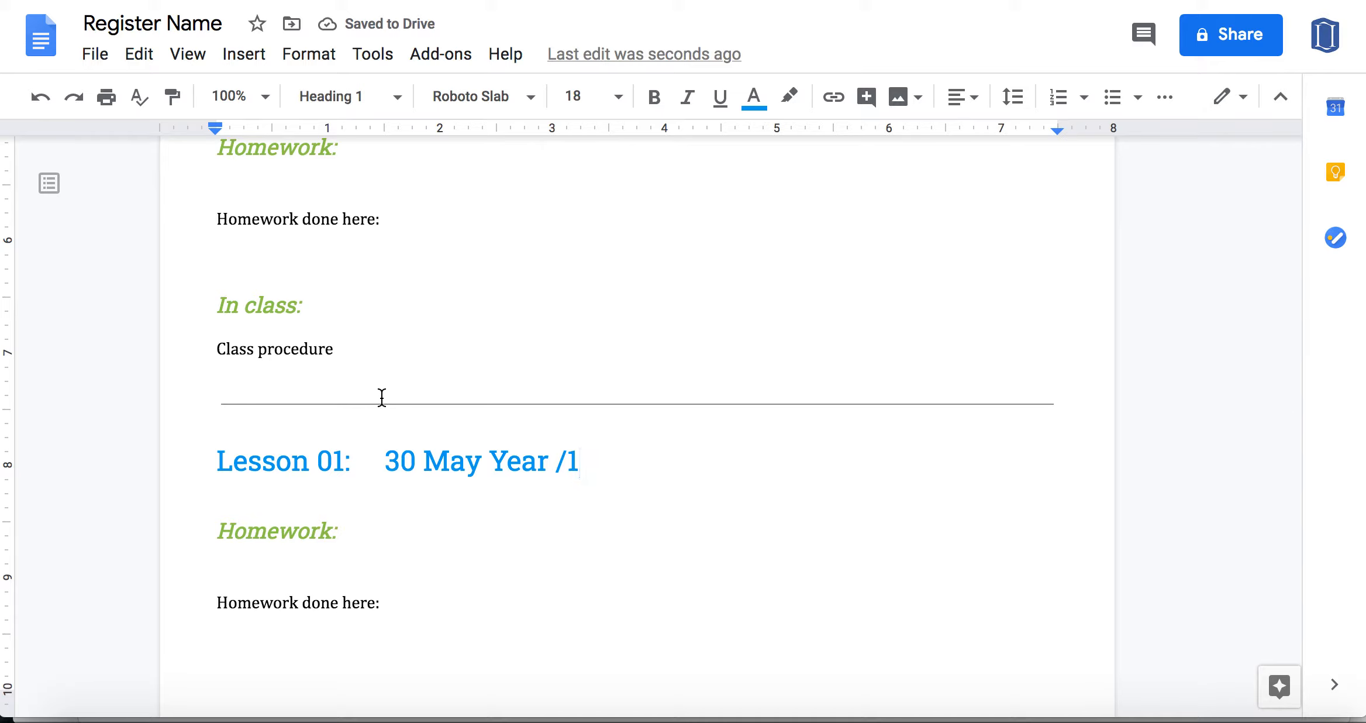
pyautogui.click(259, 388)
pyautogui.press('Return')
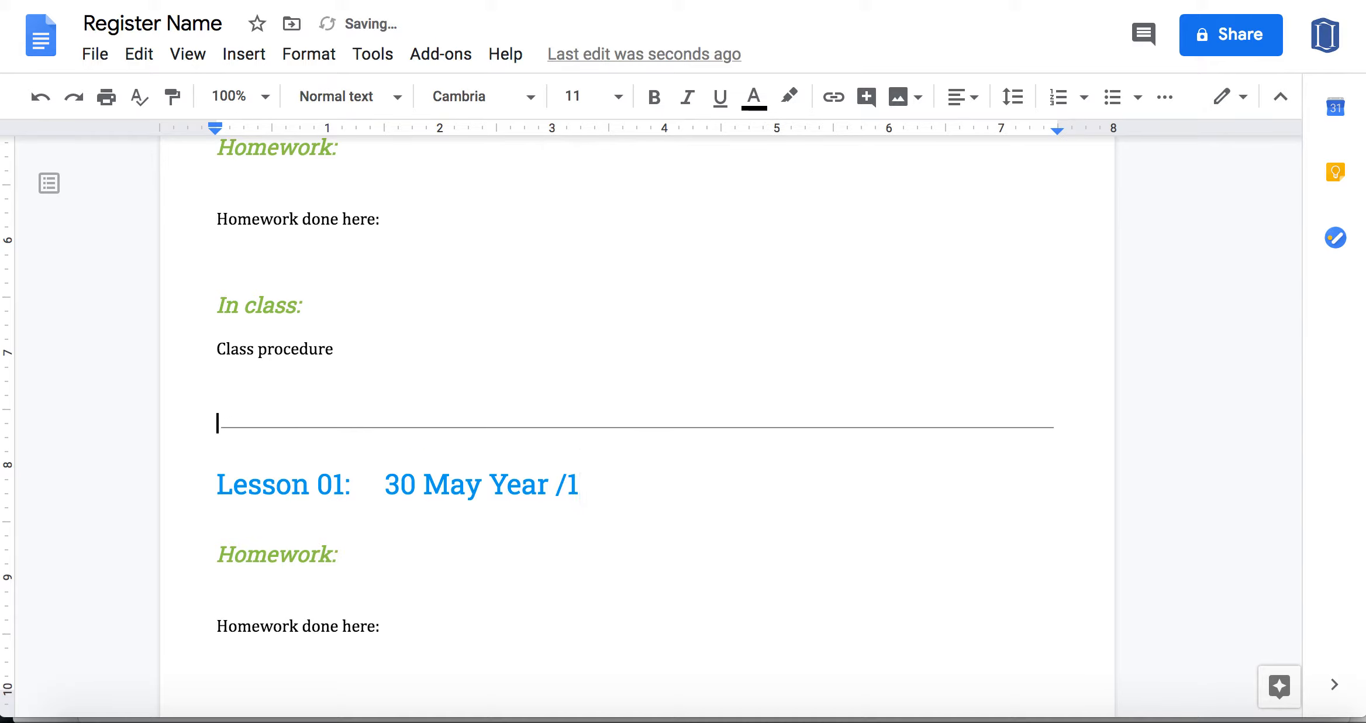
pyautogui.write('MAY TOTA')
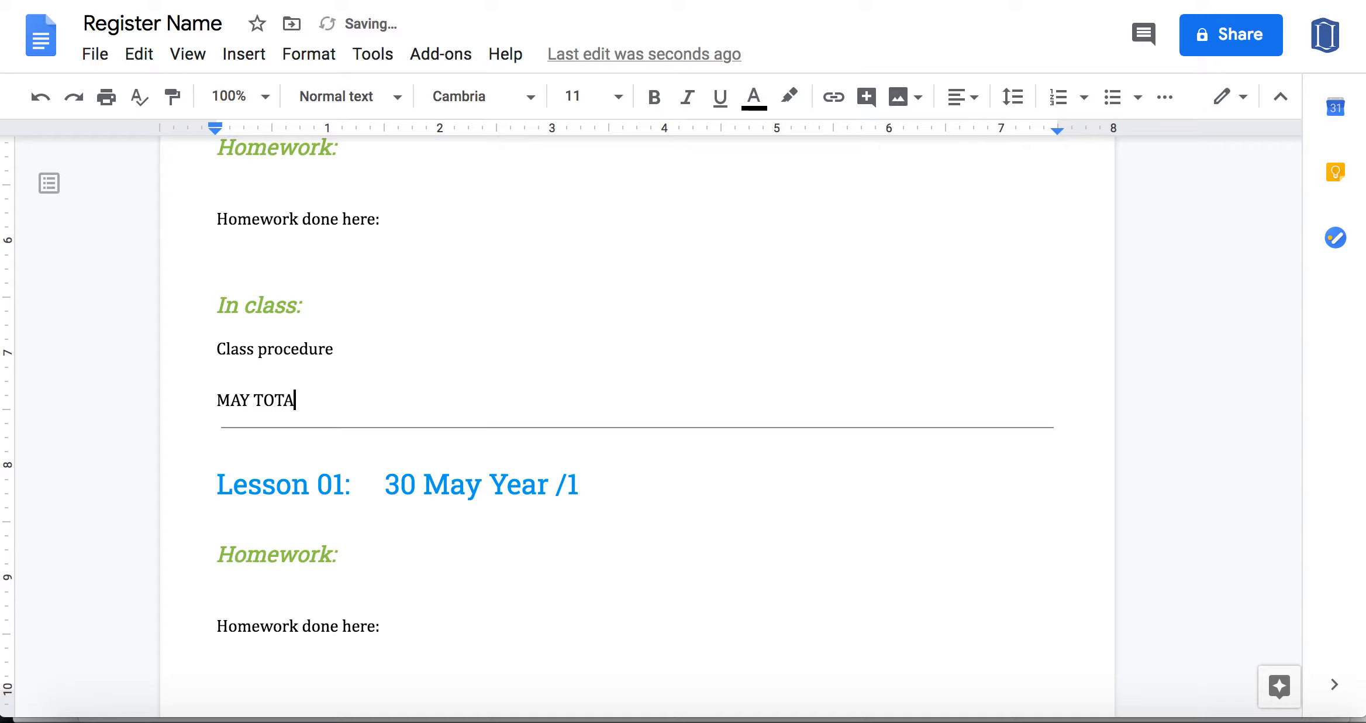
pyautogui.write('L: 1 class')
# Step: Insert a horizontal line between Lesson 00's "Class procedure" and the "MAY TOTAL: 1 class" line
pyautogui.click(365, 348)
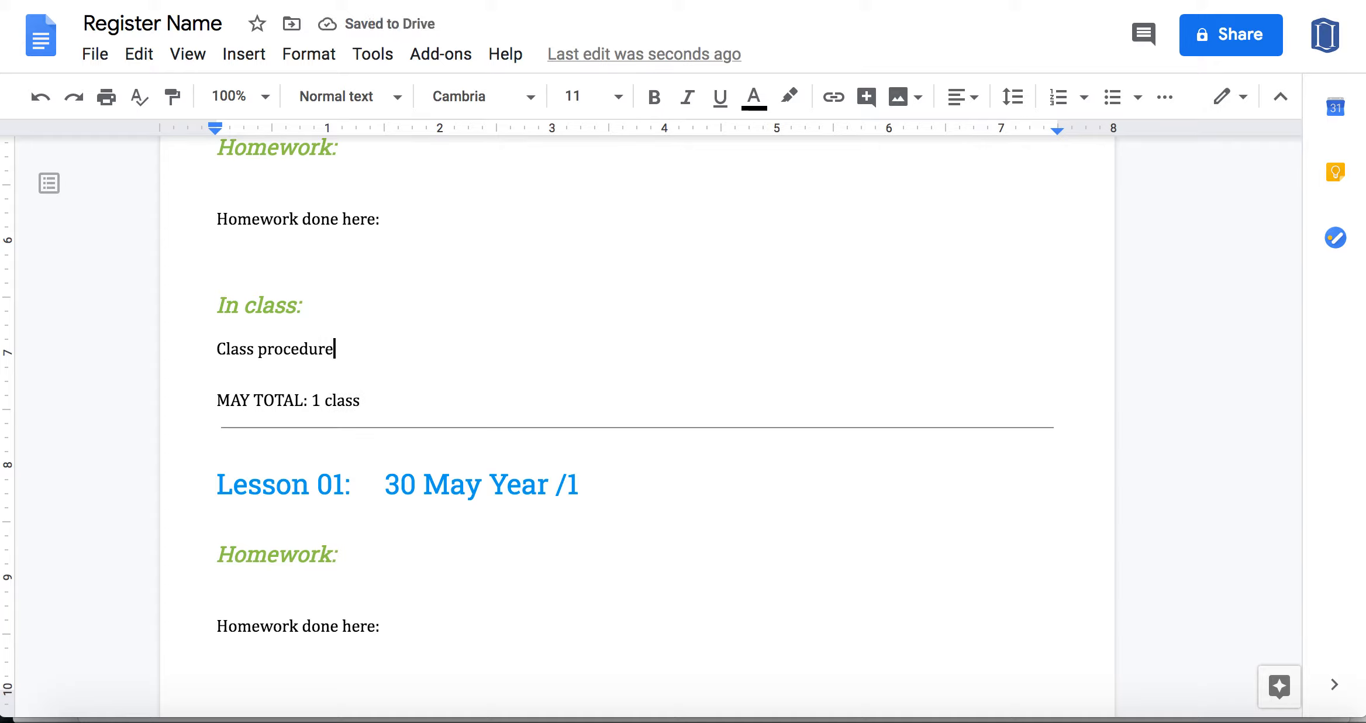
pyautogui.press('Return')
pyautogui.scroll(1, 426, 379)
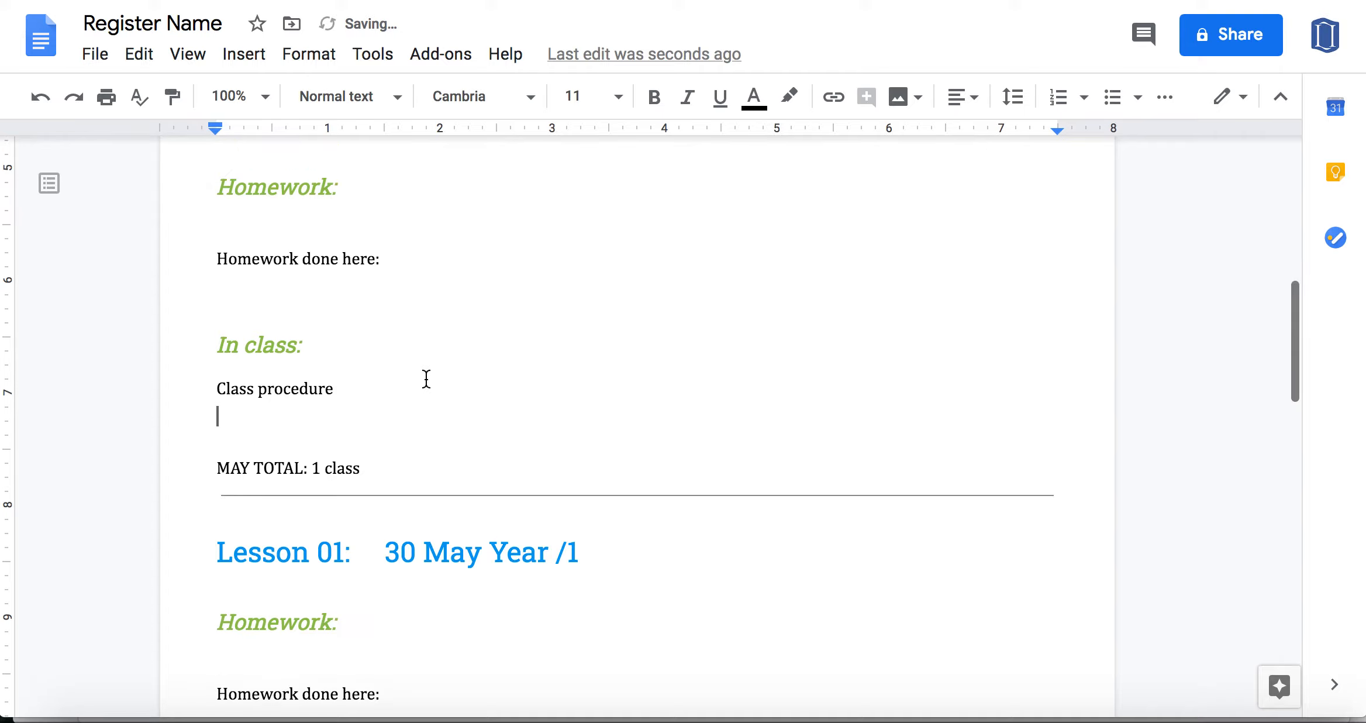
pyautogui.click(249, 58)
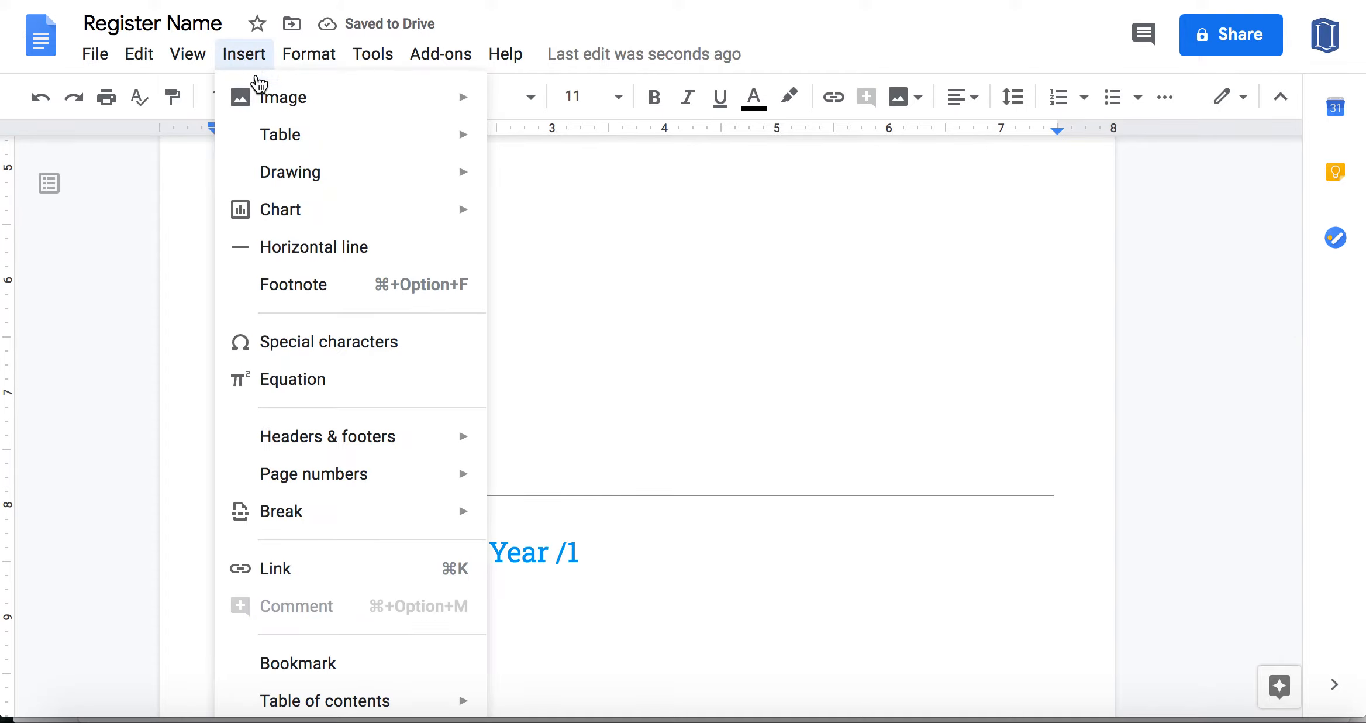
pyautogui.click(313, 252)
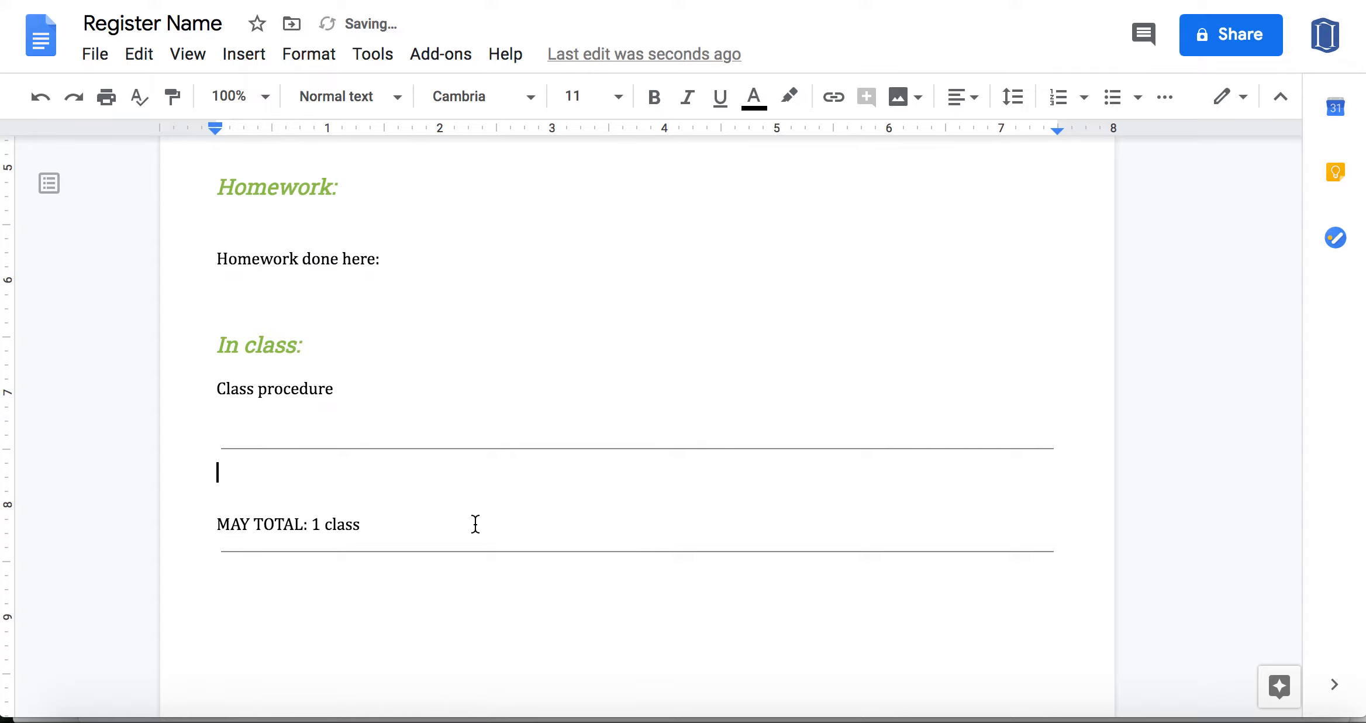
# Step: Apply the Heading 1 style to the "MAY TOTAL: 1 class" line
pyautogui.scroll(-2, 472, 521)
pyautogui.click(219, 449)
pyautogui.moveTo(220, 449); pyautogui.dragTo(366, 449)
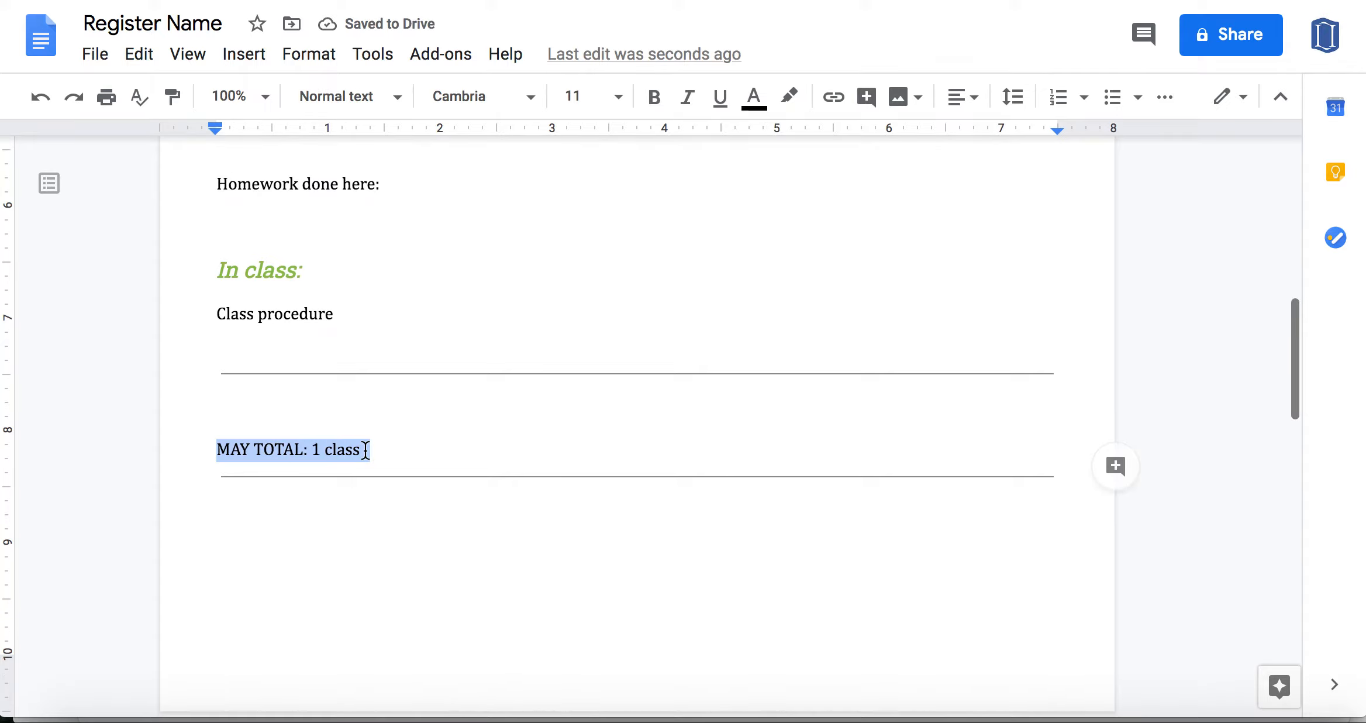
pyautogui.click(383, 99)
pyautogui.click(435, 354)
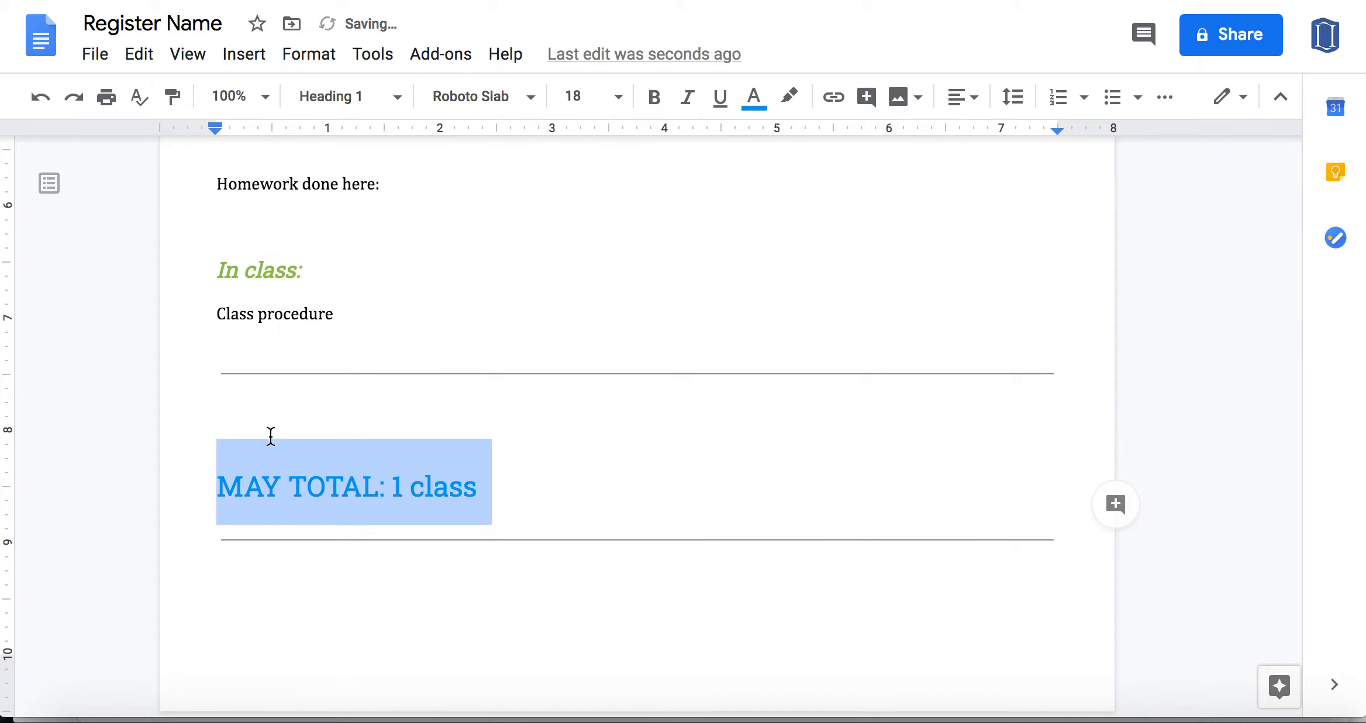
# Step: Remove the blank lines between the new horizontal line and the "MAY TOTAL: 1 class" heading
pyautogui.click(238, 445)
pyautogui.click(233, 412)
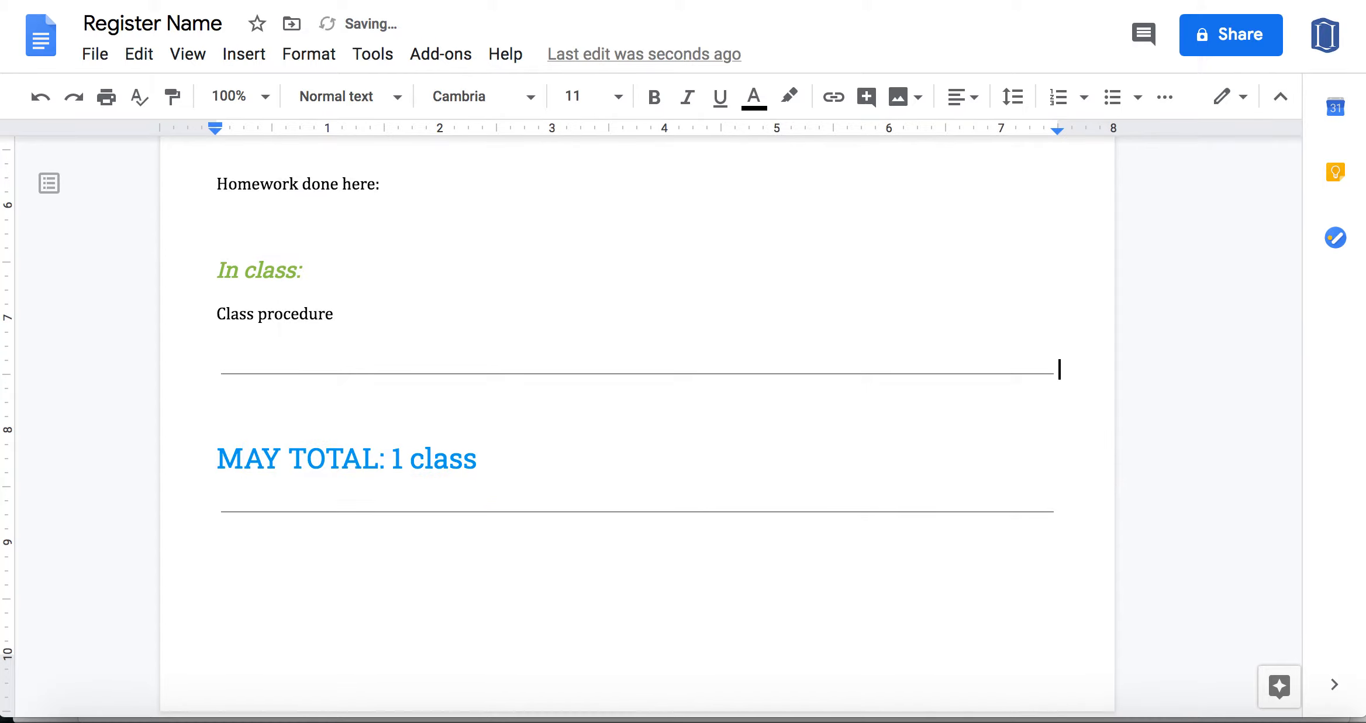
pyautogui.scroll(-2, 378, 451)
pyautogui.press('BackSpace')
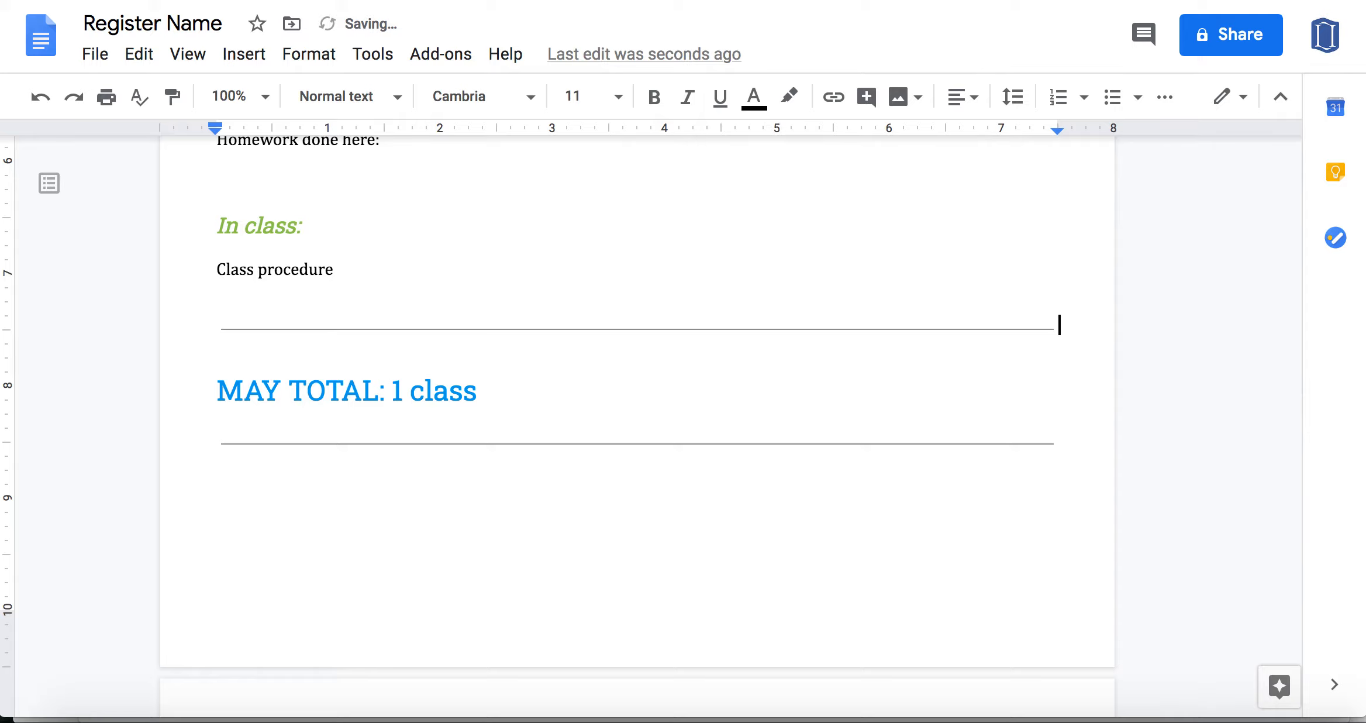
# Step: Check the layout around the month total heading and show the document outline beside the text
pyautogui.scroll(-2, 450, 530)
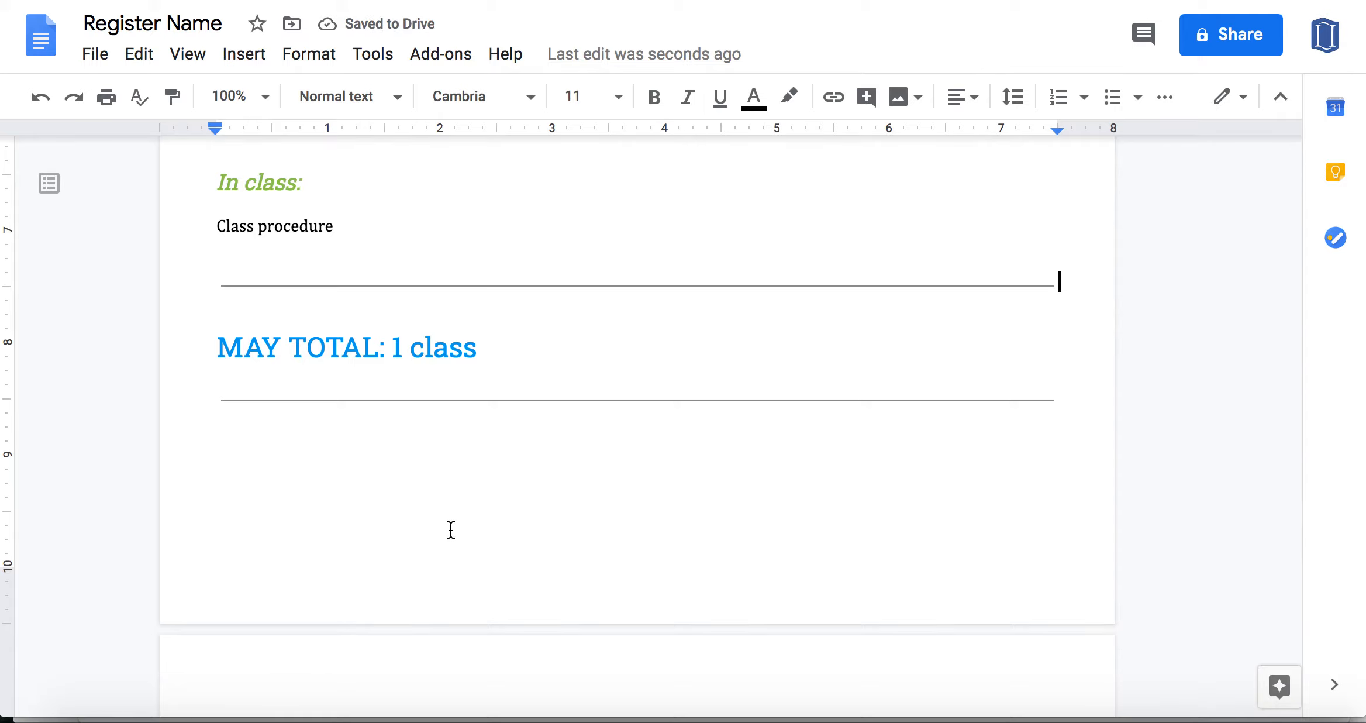
pyautogui.scroll(3, 451, 530)
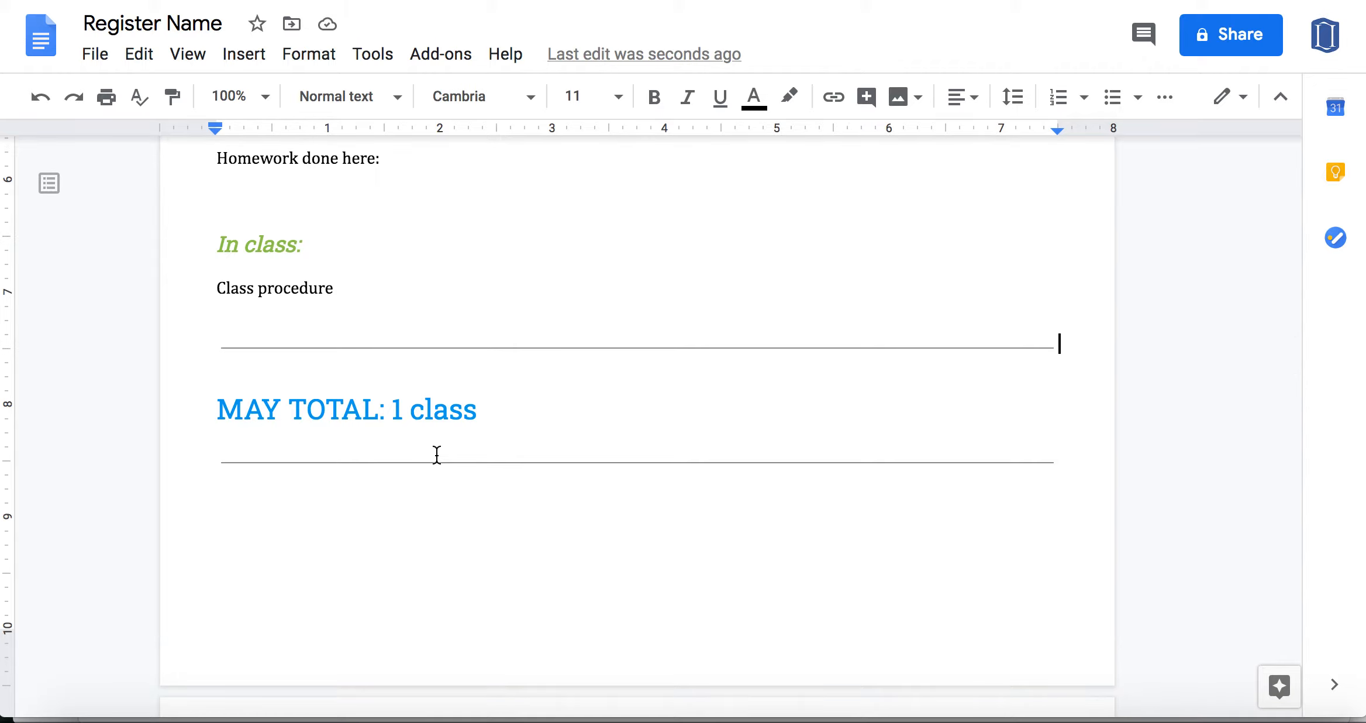
pyautogui.scroll(-9, 436, 454)
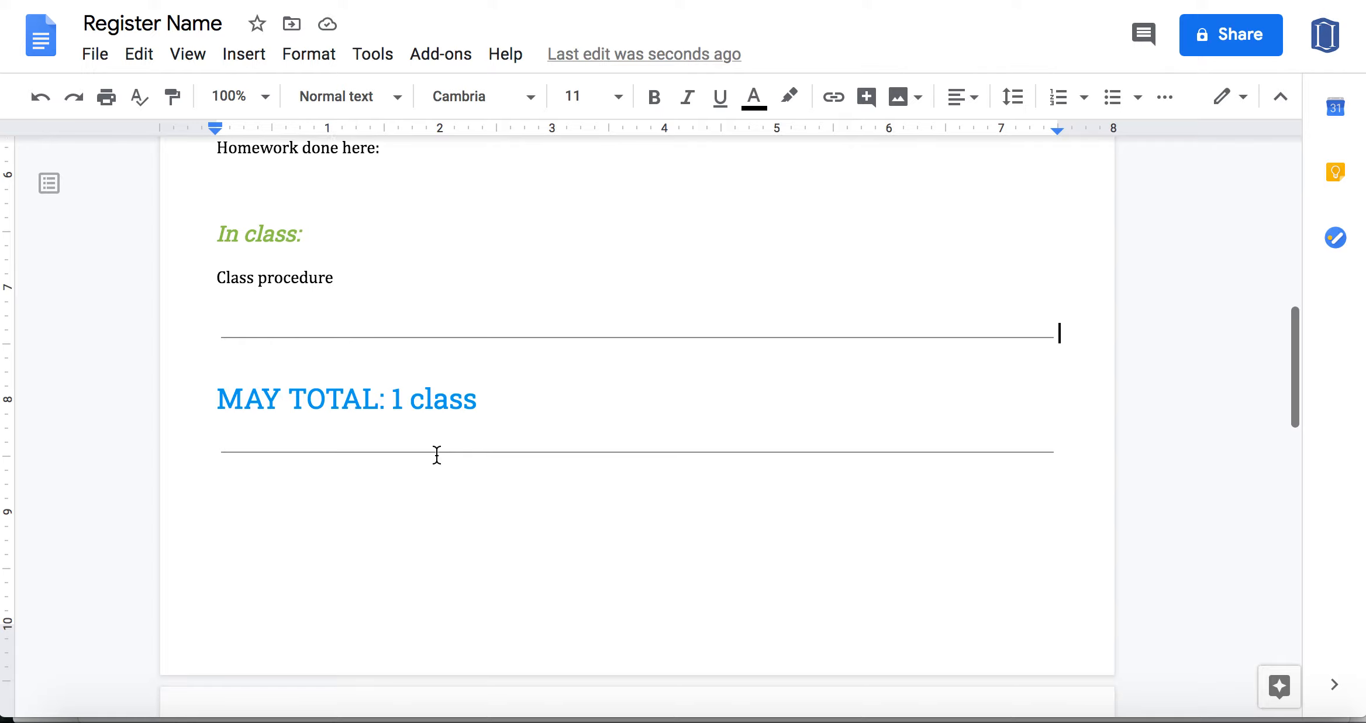
pyautogui.scroll(20, 436, 454)
pyautogui.scroll(2, 436, 454)
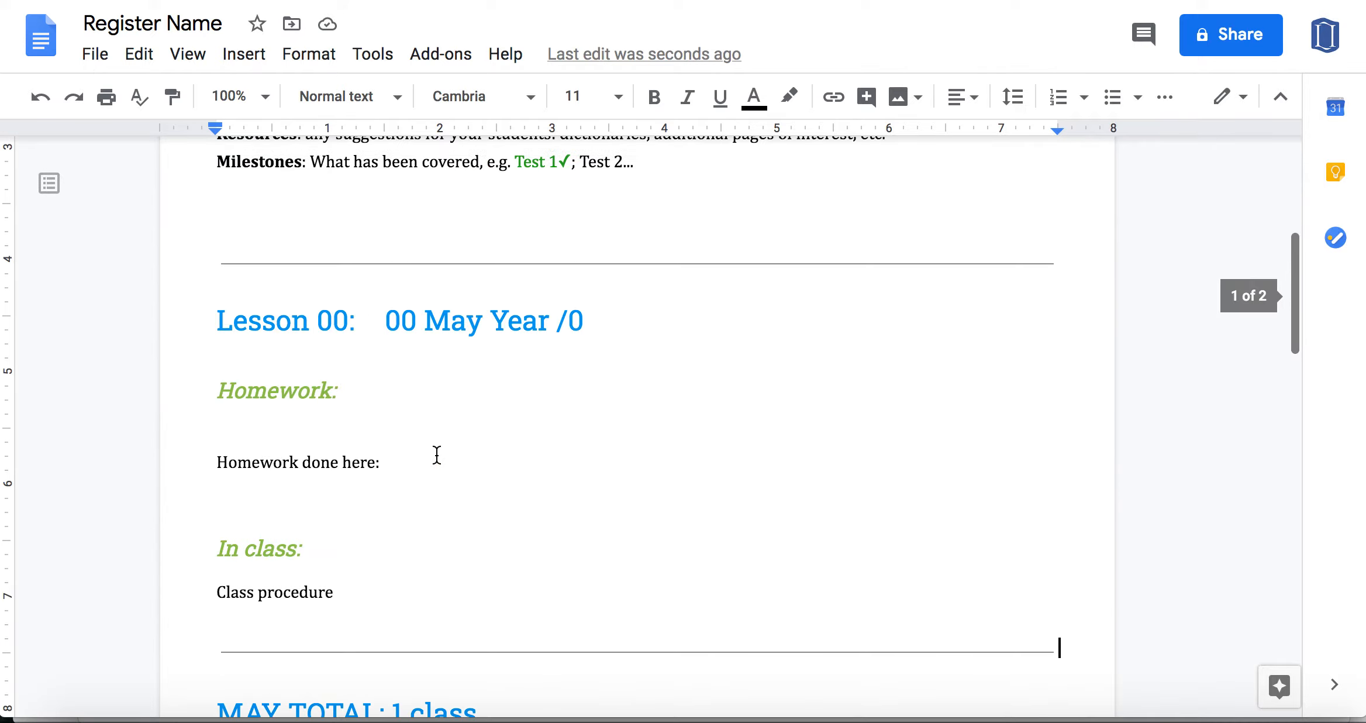
pyautogui.click(49, 185)
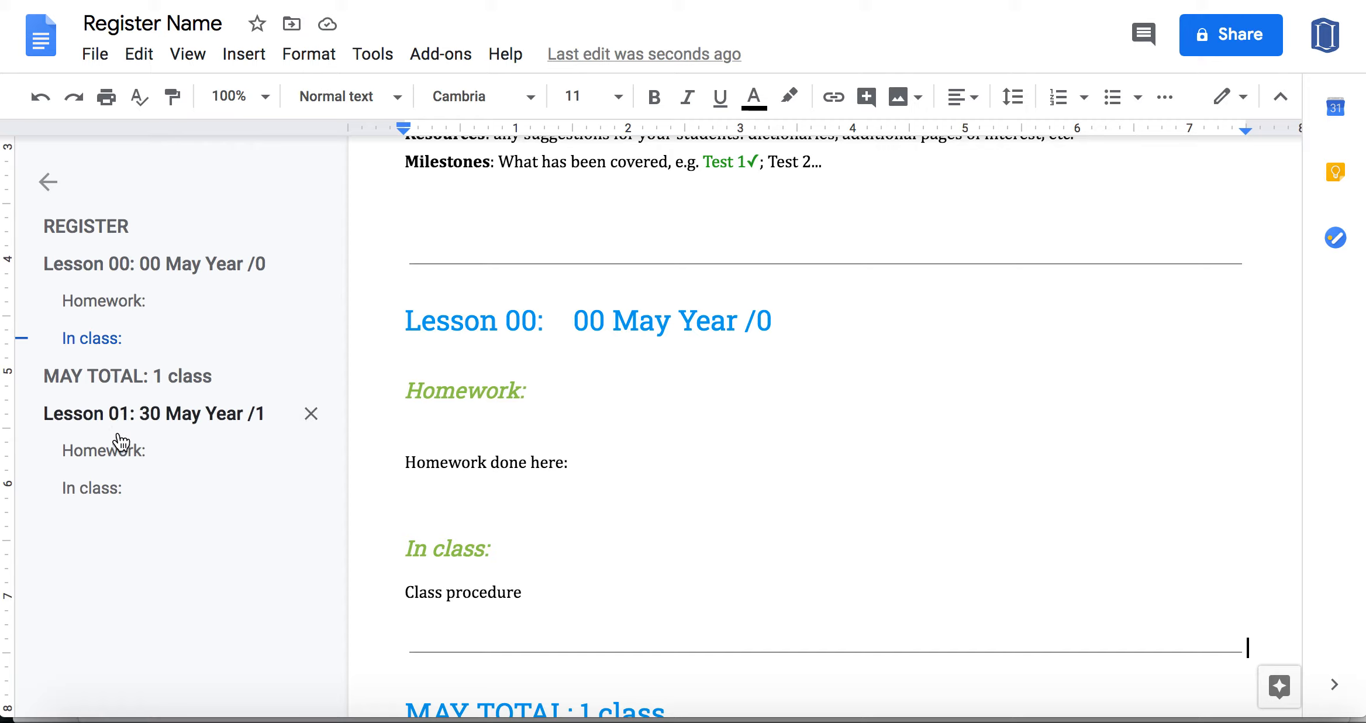
# Step: Examine the Heading 1 style options and compare the outline entries with the month total and lesson headings in the document
pyautogui.scroll(-1, 674, 499)
pyautogui.scroll(-6, 674, 499)
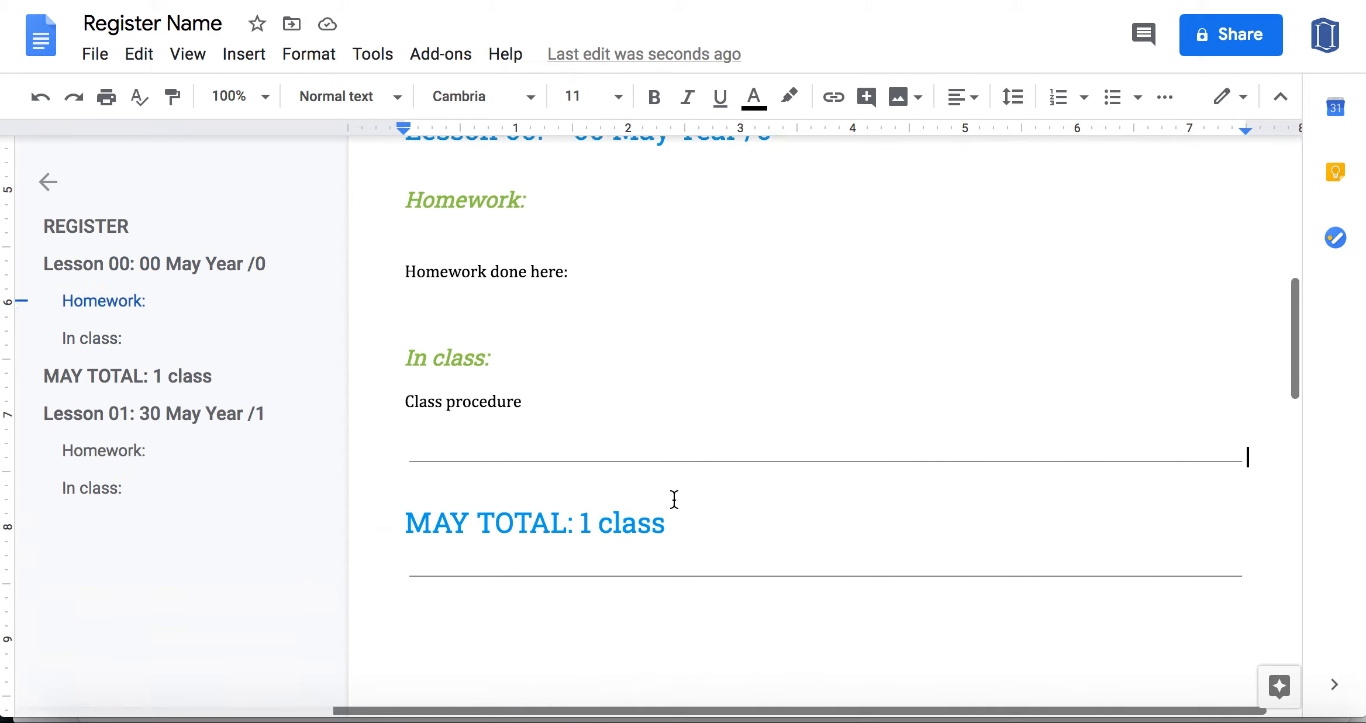
pyautogui.click(353, 101)
pyautogui.moveTo(459, 367)
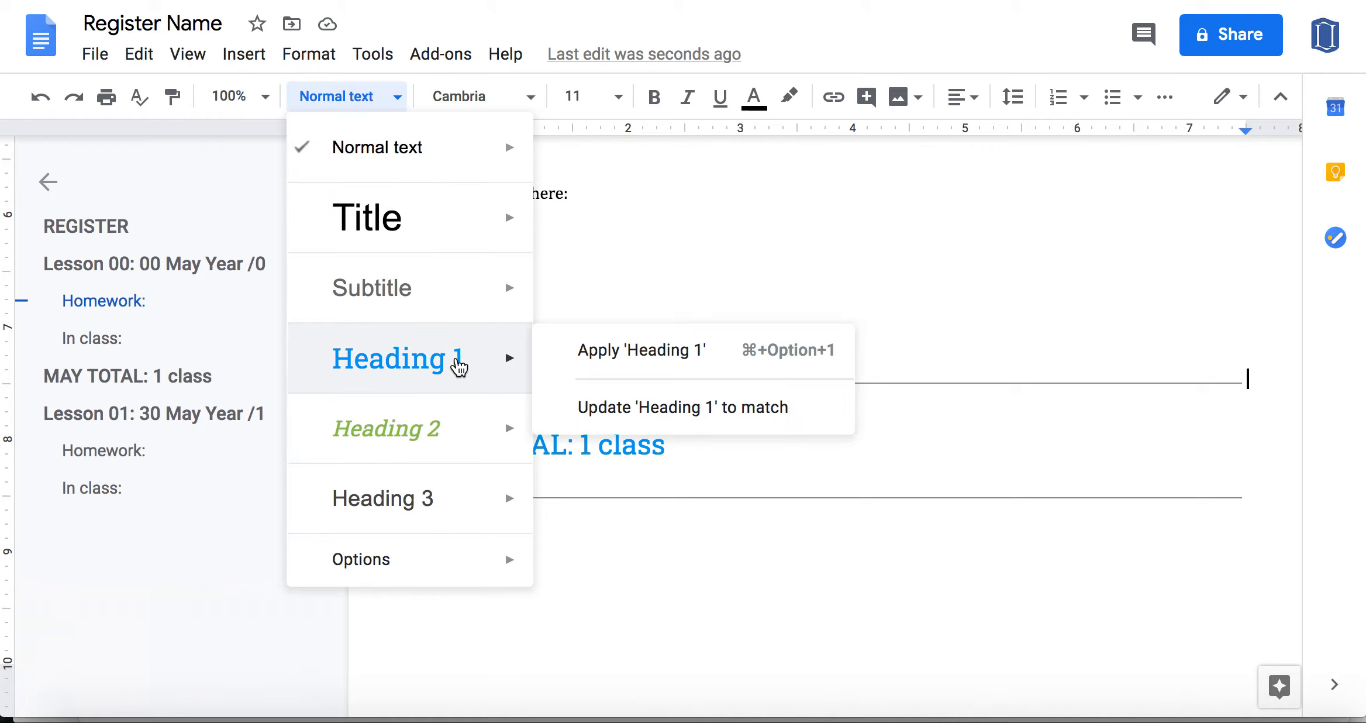
pyautogui.click(338, 101)
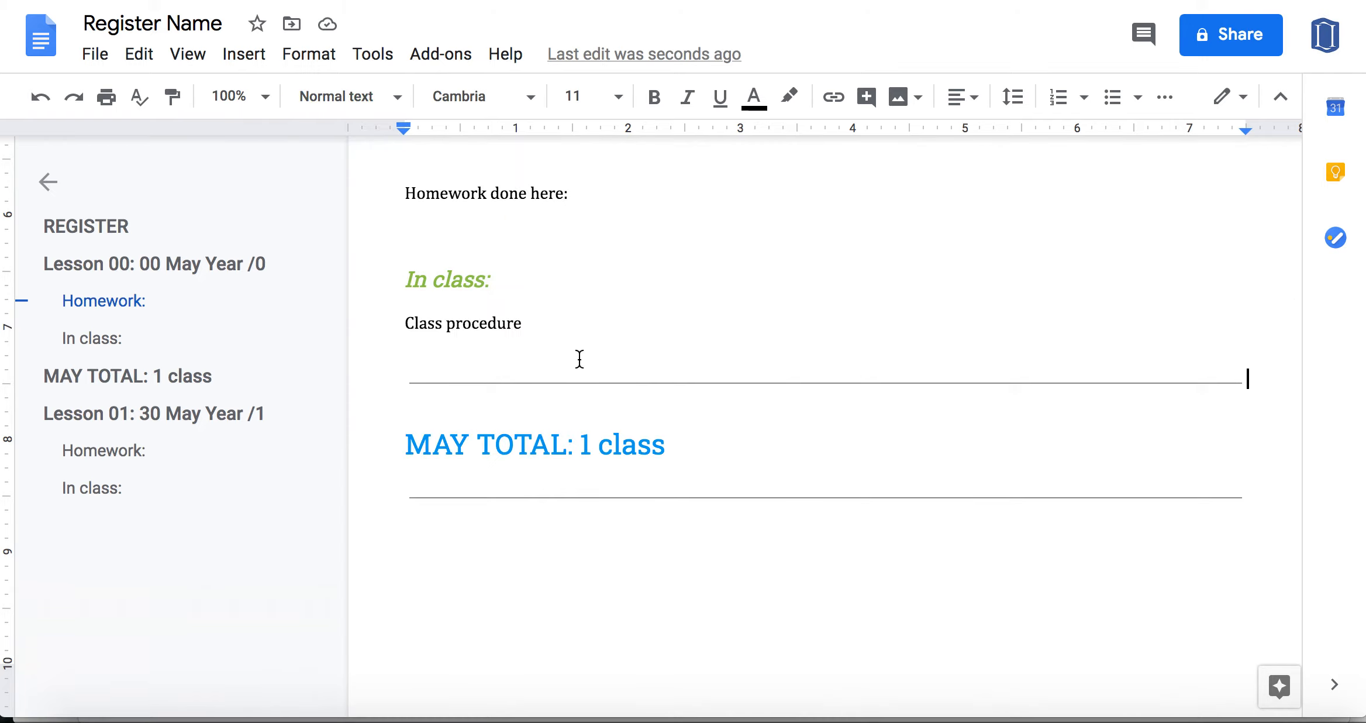
pyautogui.scroll(-5, 579, 357)
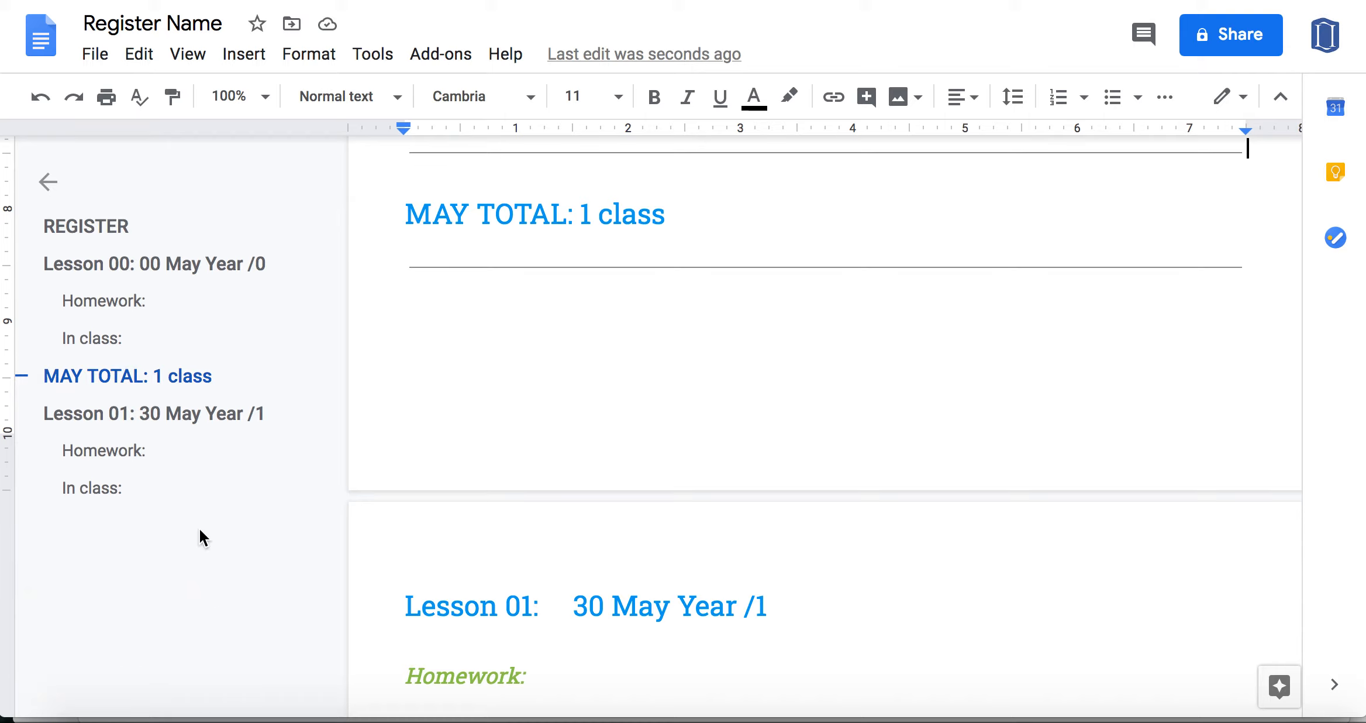
pyautogui.scroll(-7, 661, 331)
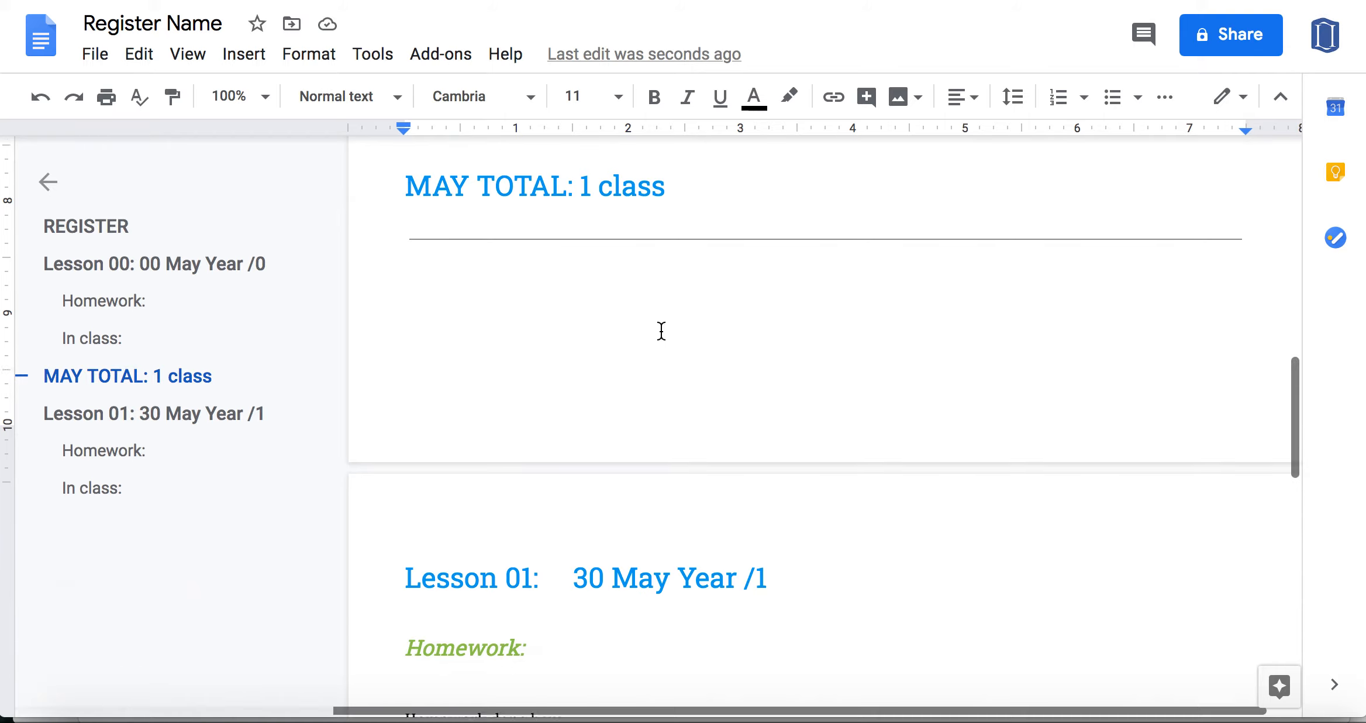
pyautogui.scroll(10, 661, 331)
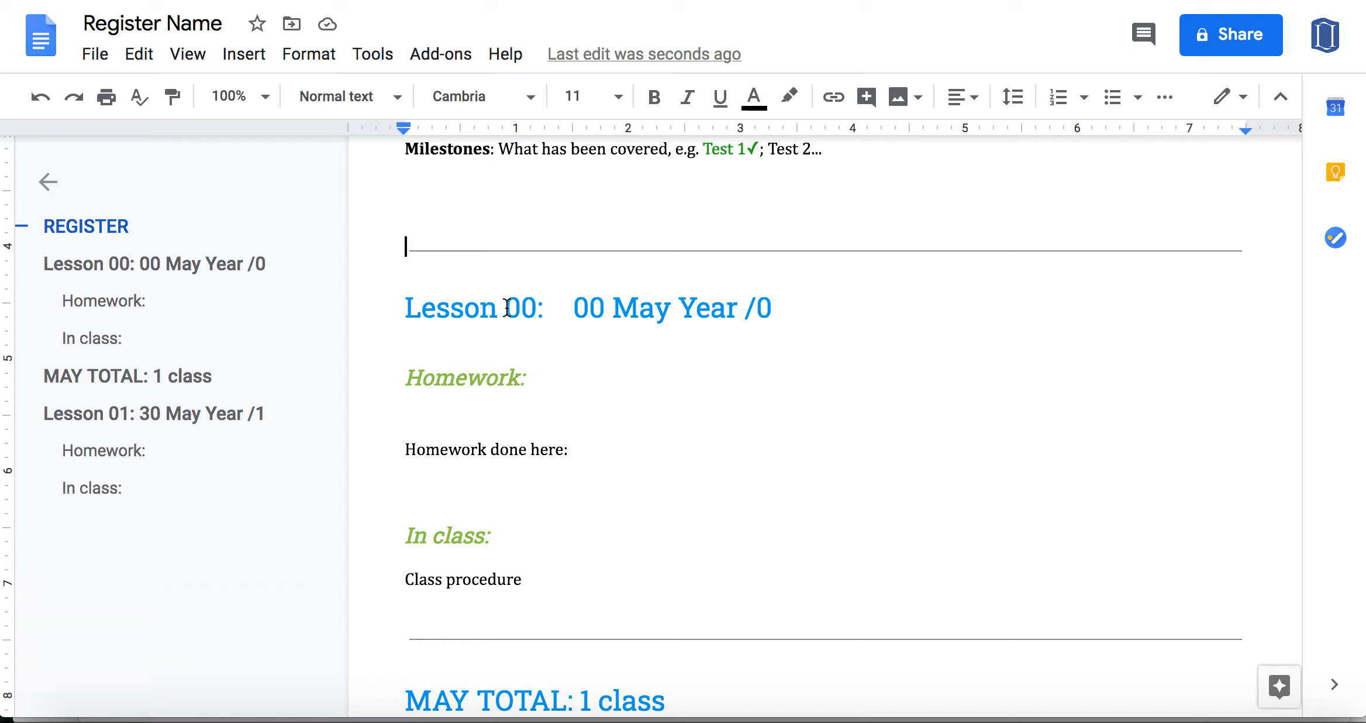
# Step: Duplicate the blank Lesson 00 entry, including its separator line, and place the copy directly above the original
pyautogui.click(404, 250)
pyautogui.moveTo(404, 250); pyautogui.dragTo(551, 577)
pyautogui.hotkey('ctrl', 'c')
pyautogui.scroll(2, 485, 413)
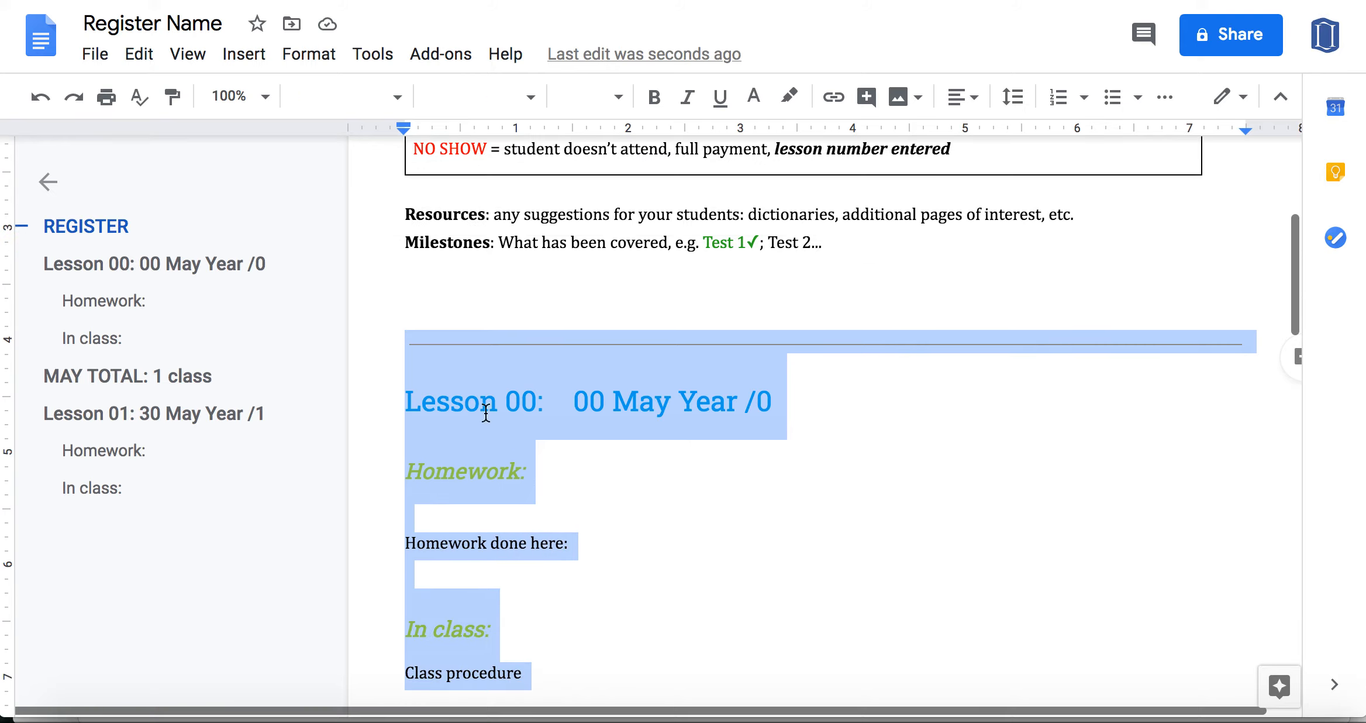
pyautogui.click(432, 318)
pyautogui.press('Return')
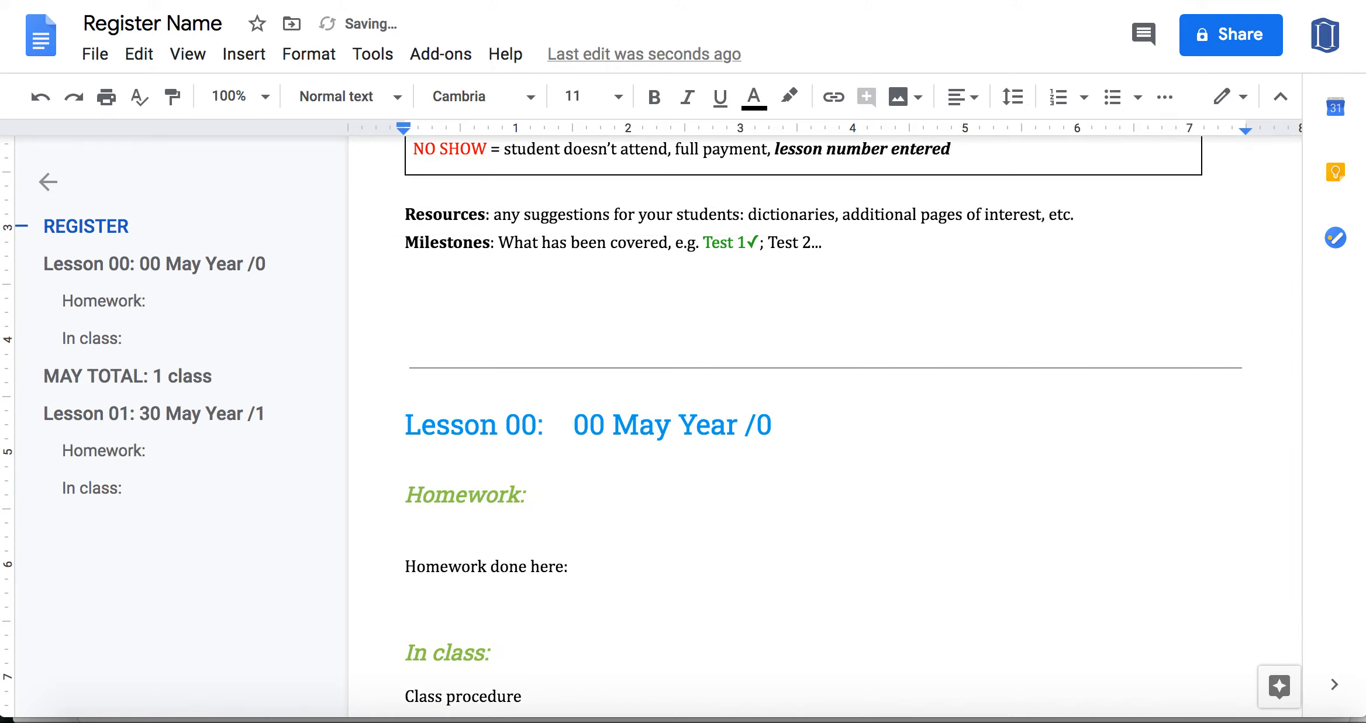
pyautogui.hotkey('ctrl', 'v')
pyautogui.scroll(-5, 579, 436)
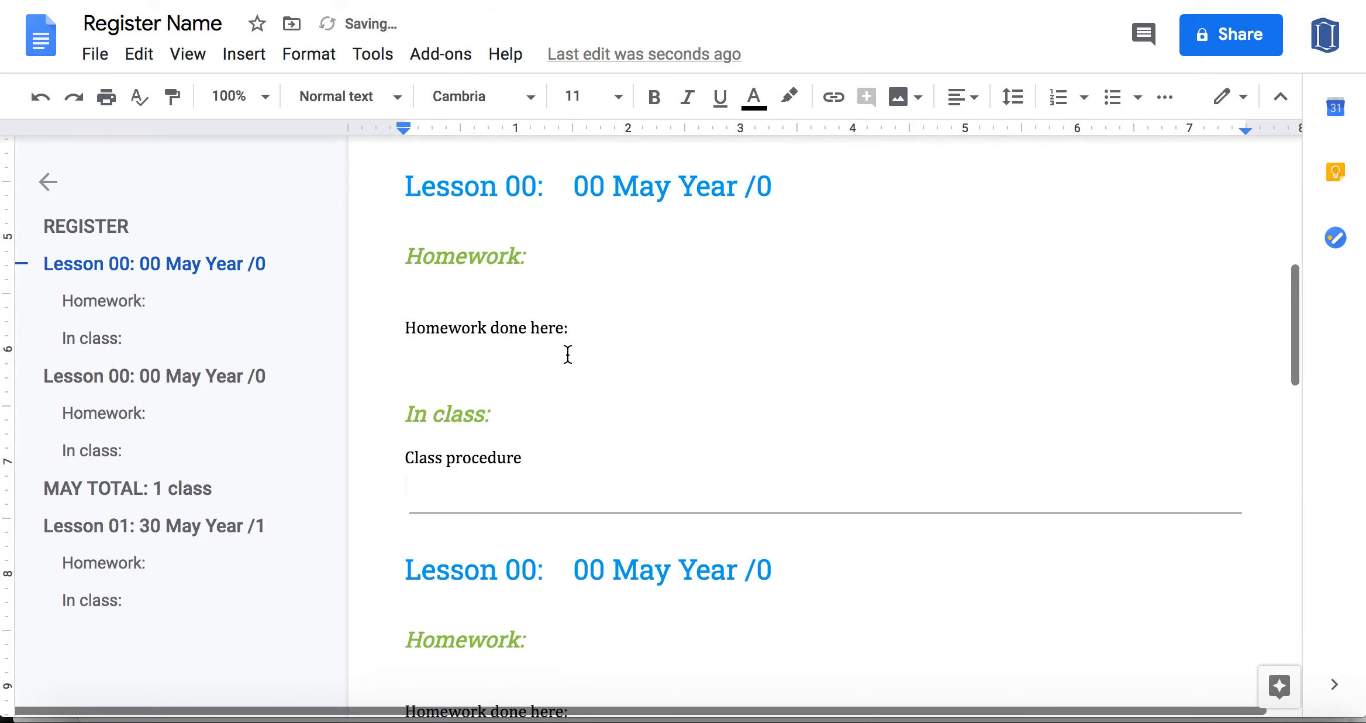
# Step: Renumber the lower Lesson 00 heading as Lesson 02 and set its day to 2
pyautogui.scroll(-2, 570, 351)
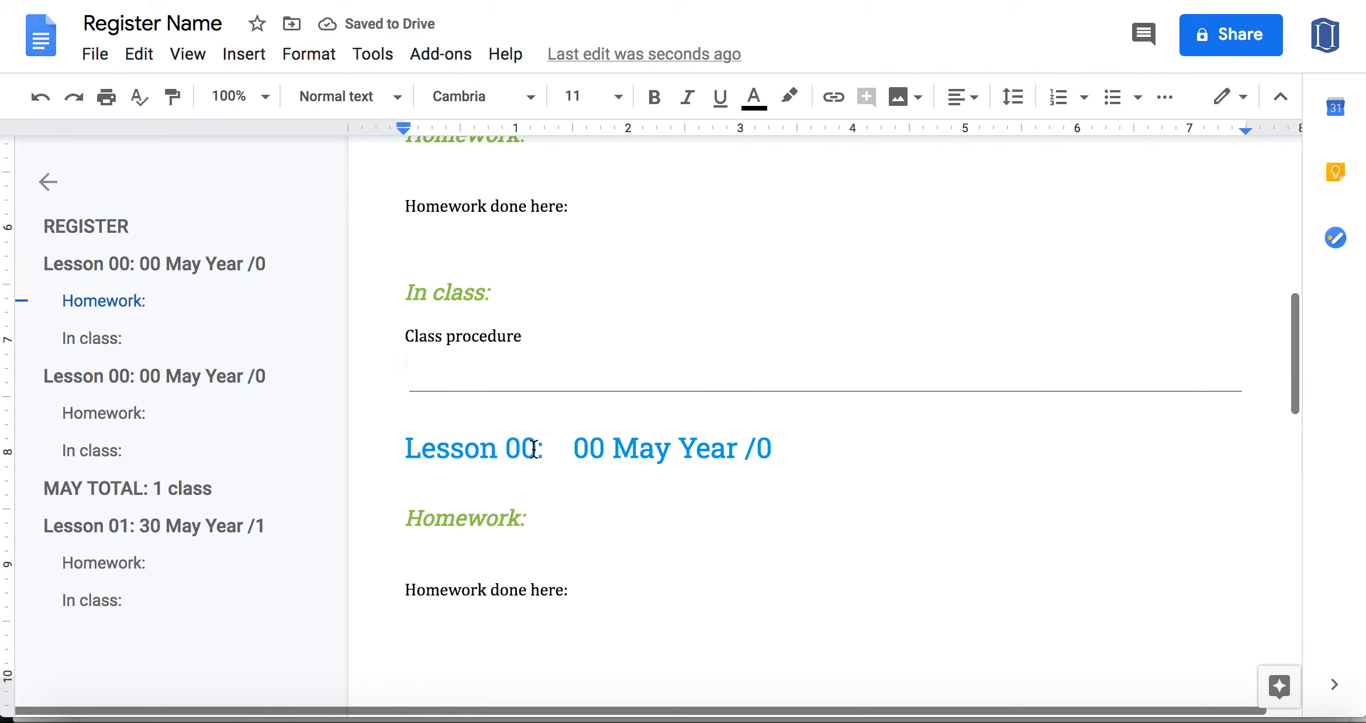
pyautogui.click(534, 450)
pyautogui.press('BackSpace')
pyautogui.write('2')
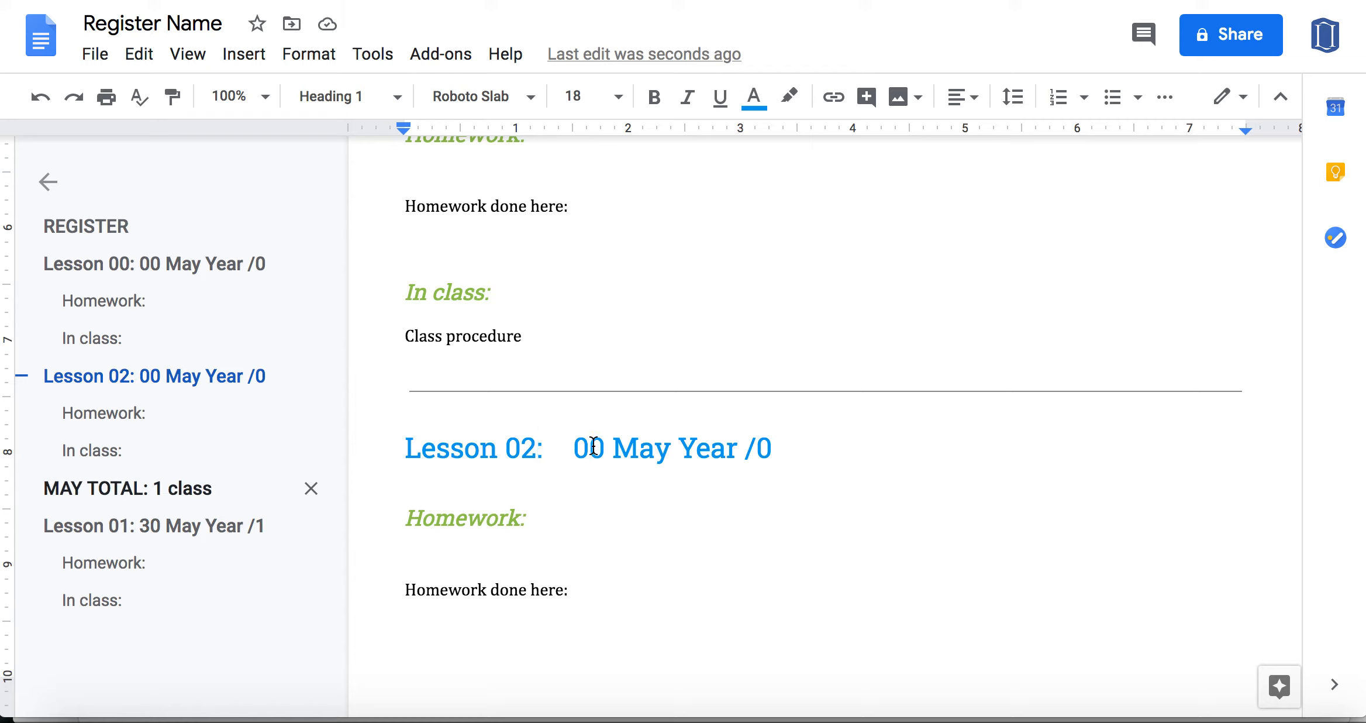
pyautogui.press('Right')
pyautogui.press('BackSpace')
pyautogui.press('BackSpace')
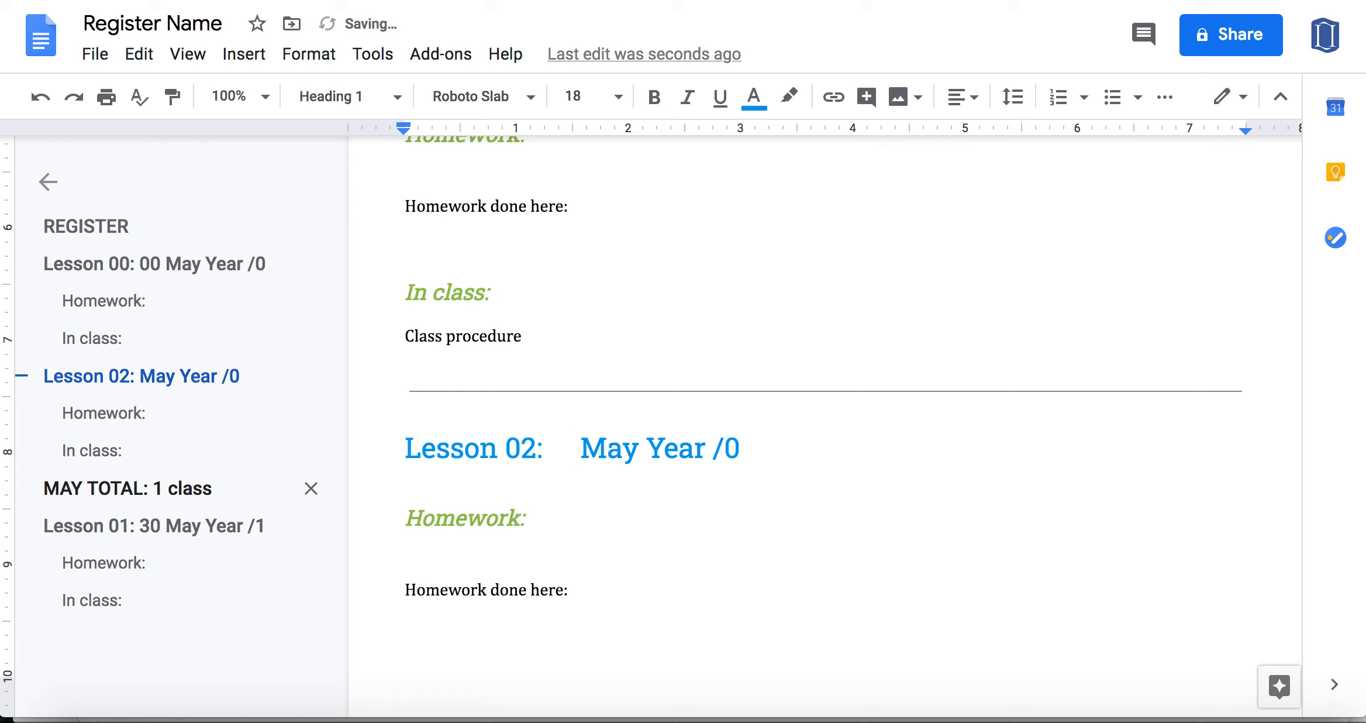
pyautogui.write('2')
# Step: Change the month in the Lesson 02 heading to June and set its class count to /1
pyautogui.press('Right')
pyautogui.press('Right')
pyautogui.press('Right')
pyautogui.press('Right')
pyautogui.press('BackSpace')
pyautogui.press('BackSpace')
pyautogui.press('BackSpace')
pyautogui.write('June')
pyautogui.click(789, 445)
pyautogui.press('BackSpace')
pyautogui.write('1')
pyautogui.scroll(-4, 913, 525)
pyautogui.scroll(1, 913, 525)
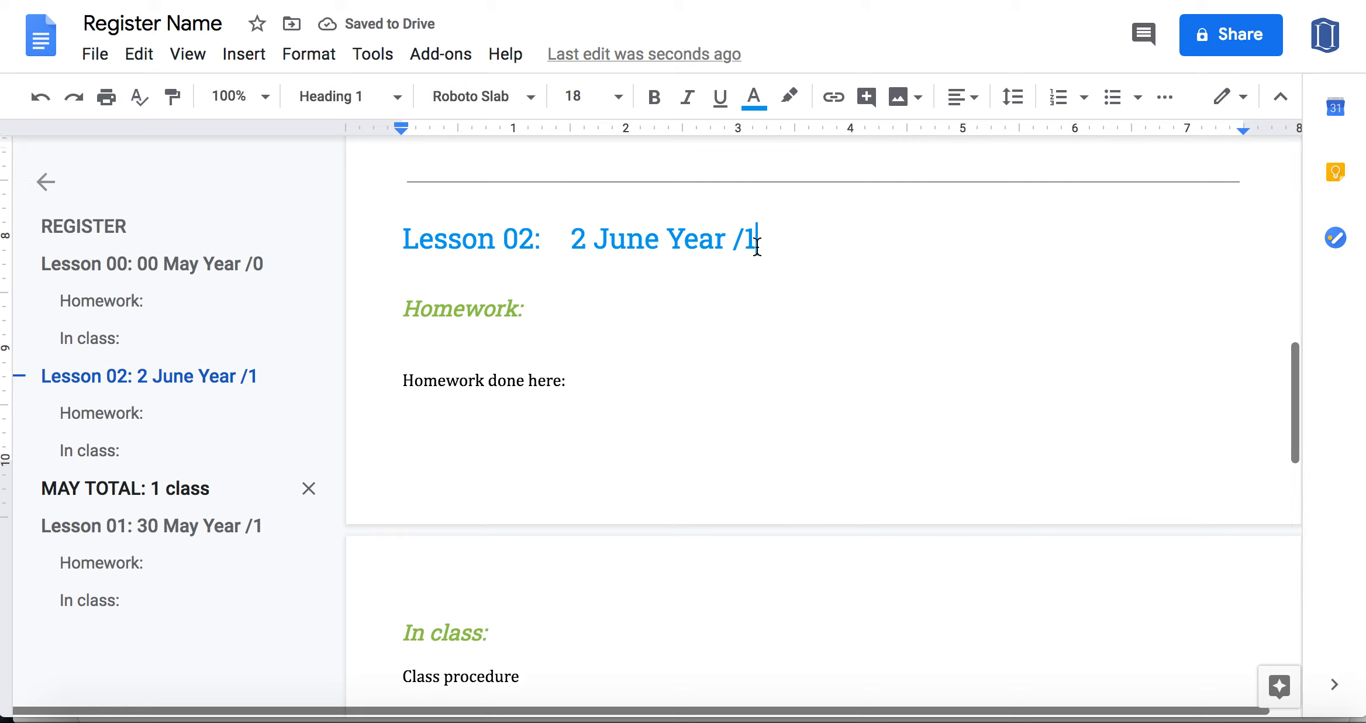
# Step: Set the class count in the topmost Lesson 00 heading to /2
pyautogui.scroll(1, 755, 231)
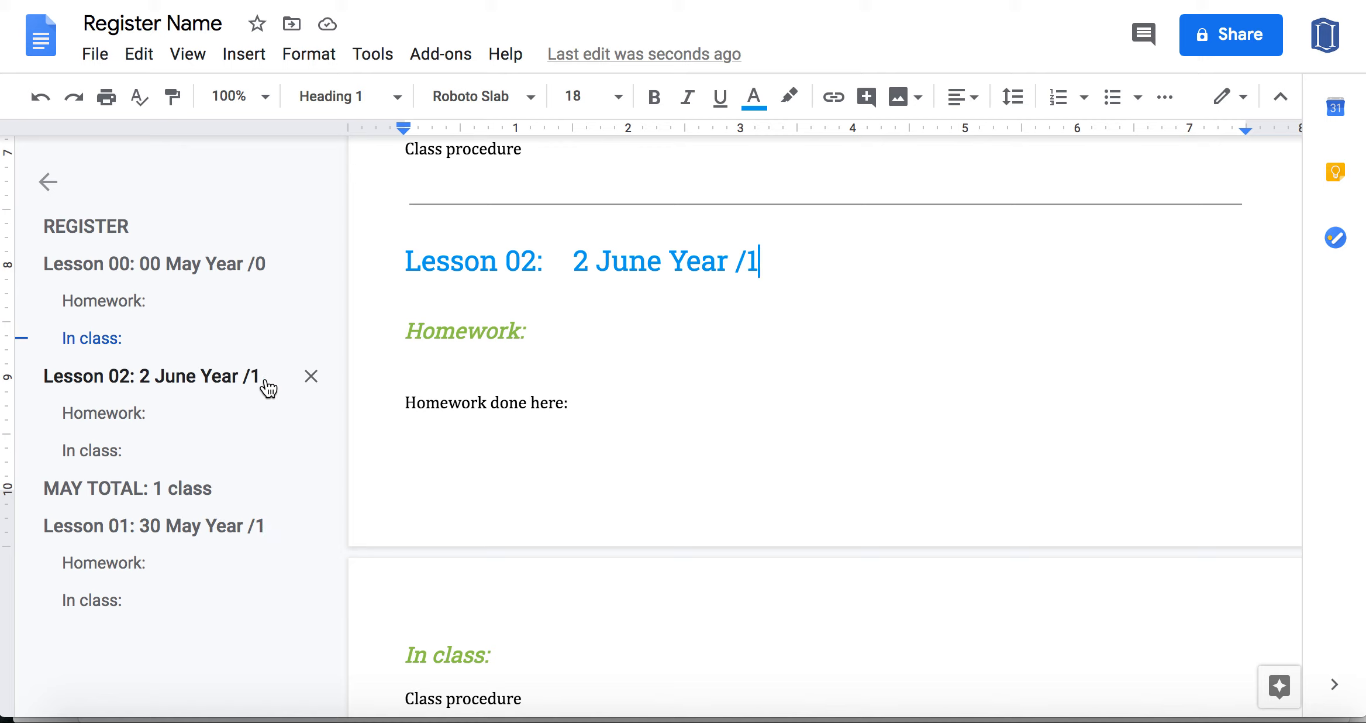
pyautogui.scroll(4, 518, 389)
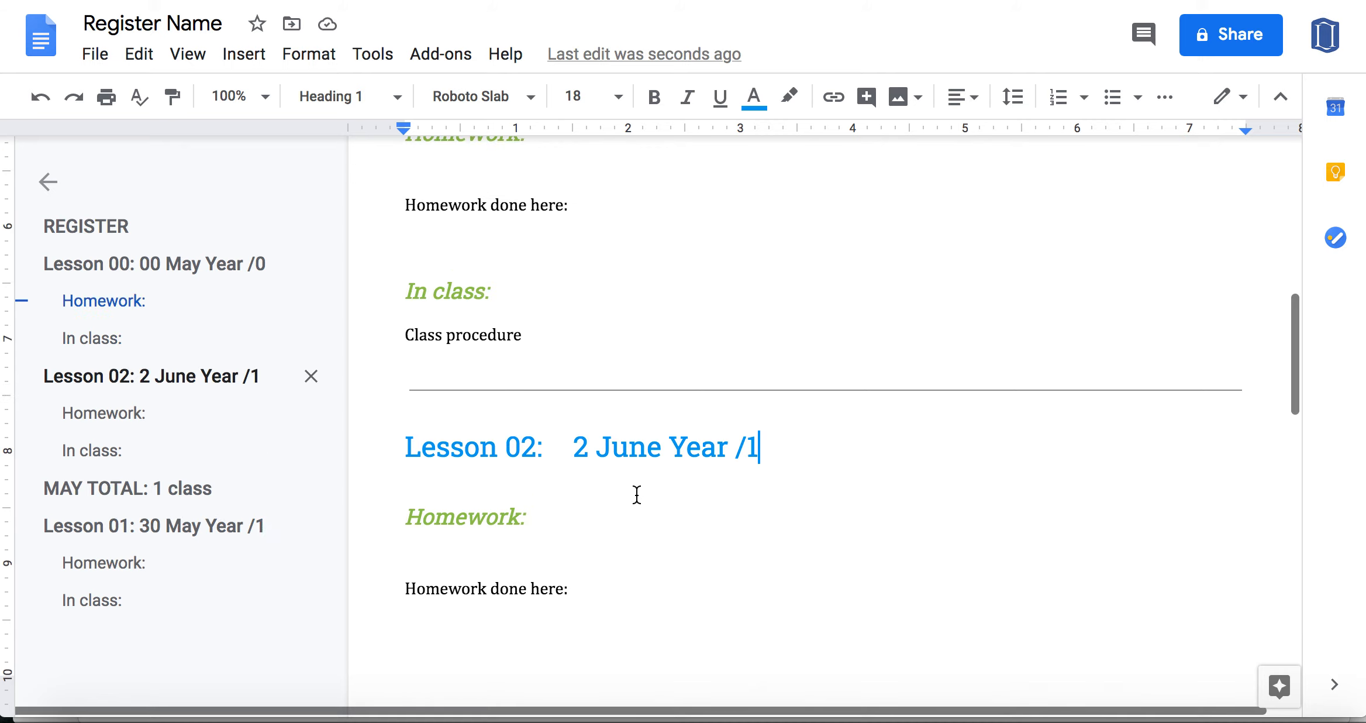
pyautogui.scroll(3, 636, 495)
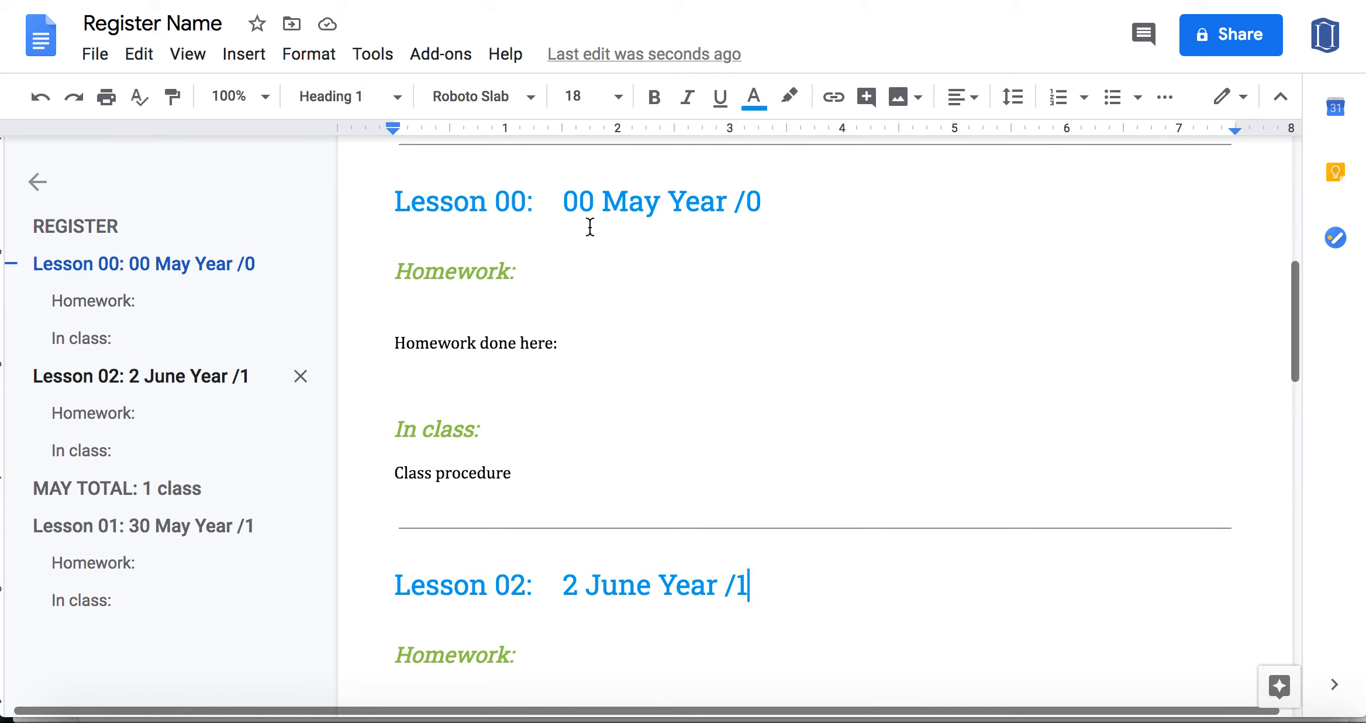
pyautogui.click(592, 198)
pyautogui.click(770, 201)
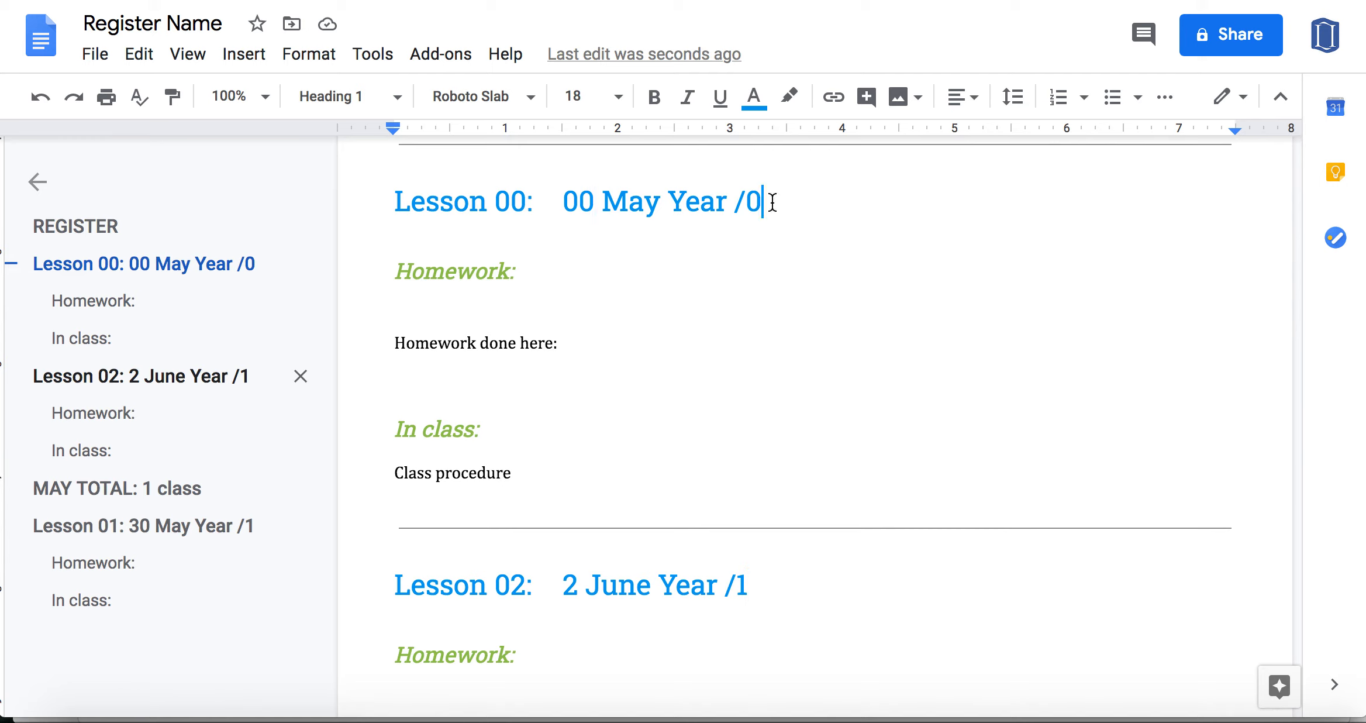
pyautogui.press('BackSpace')
pyautogui.write('2')
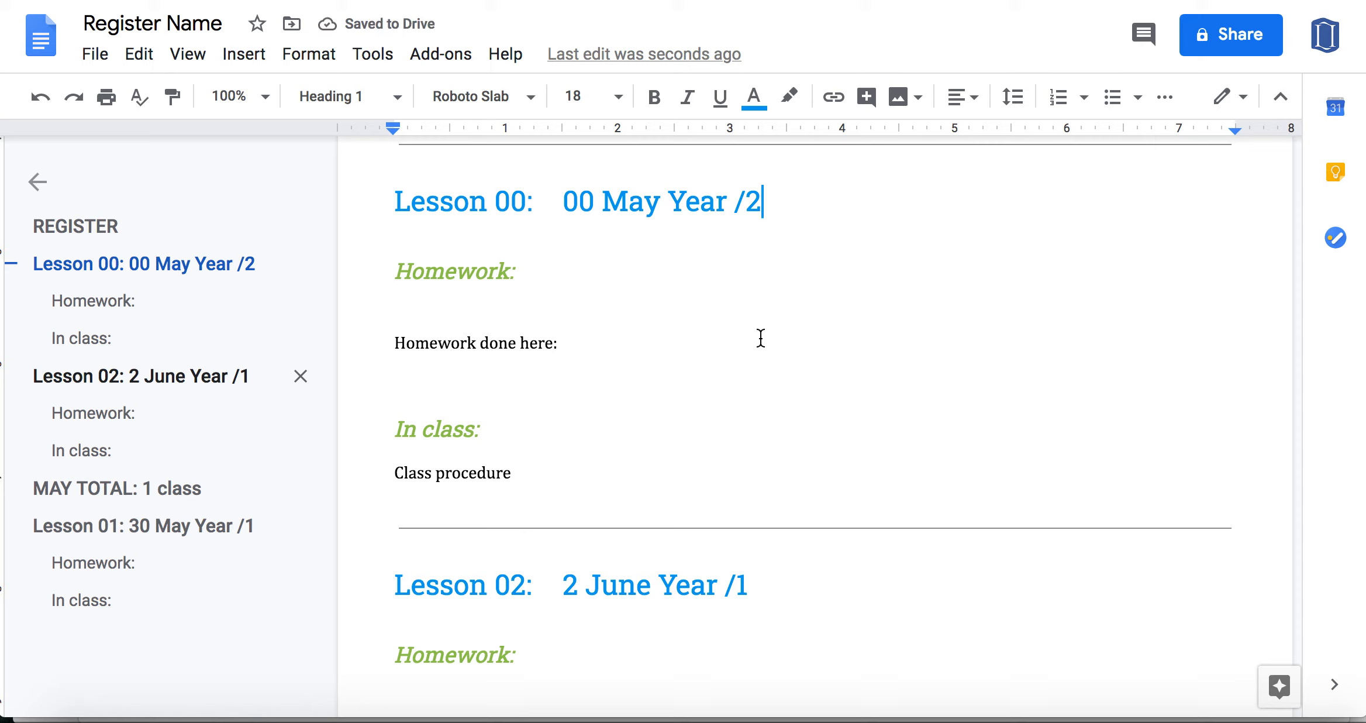
pyautogui.press('BackSpace')
pyautogui.write('2')
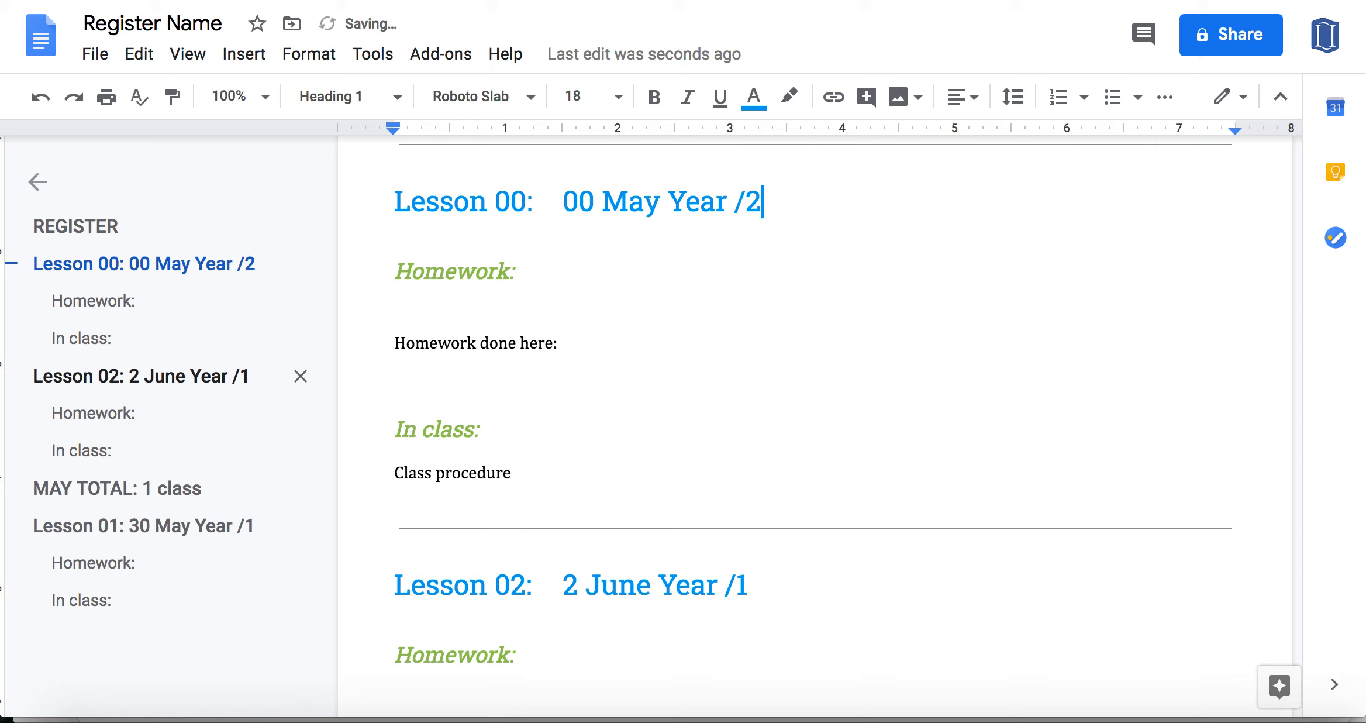
pyautogui.scroll(1, 731, 412)
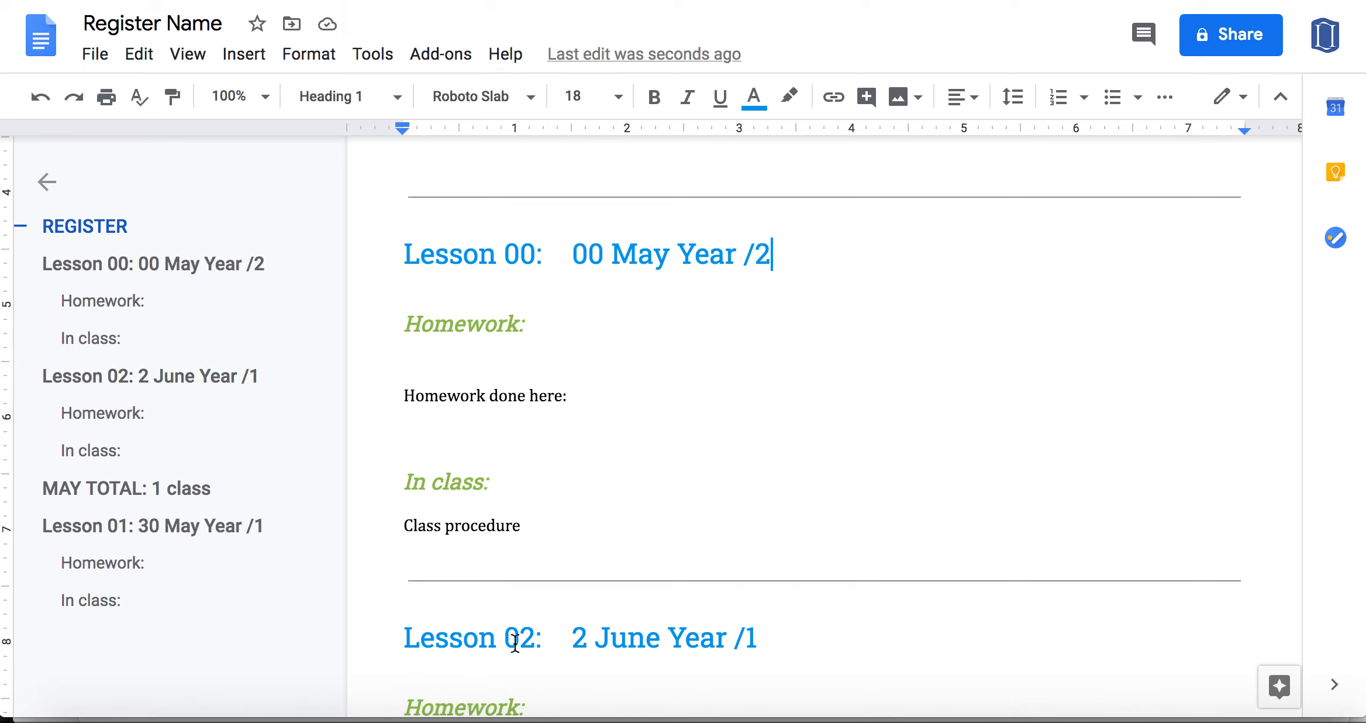
pyautogui.scroll(-5, 524, 621)
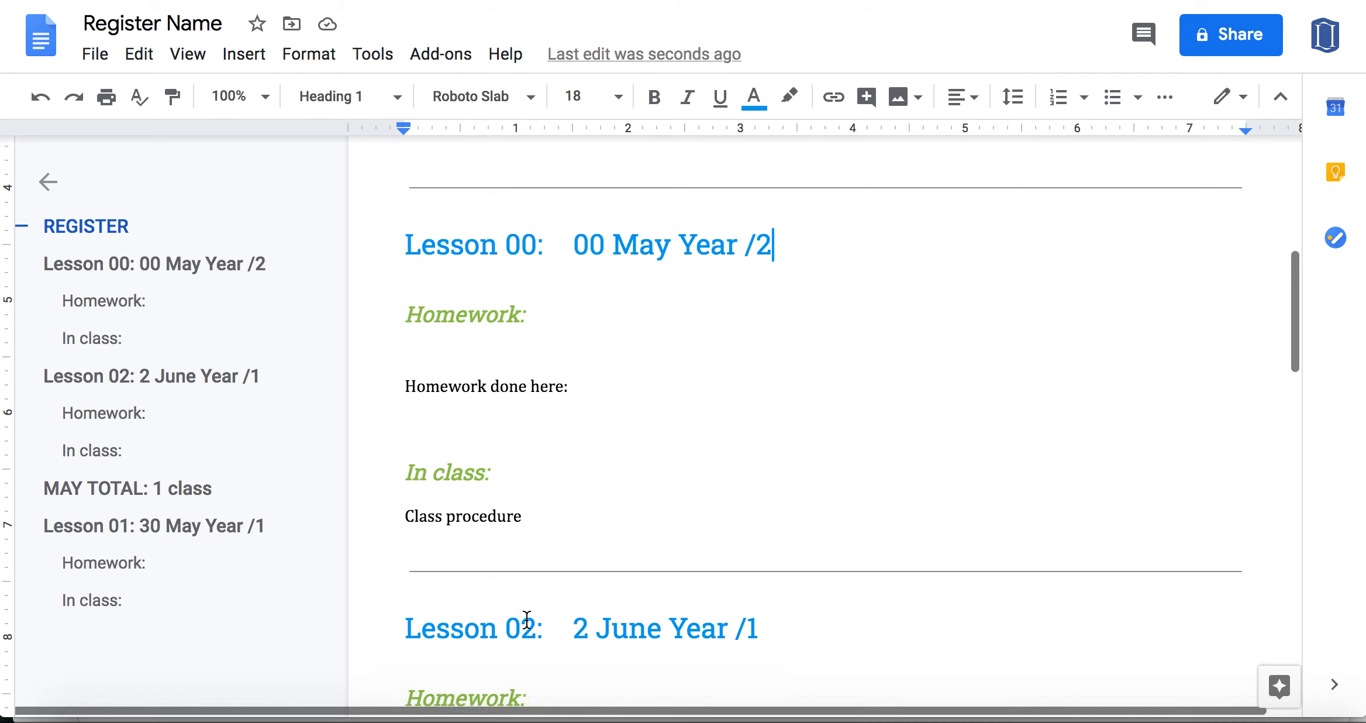
pyautogui.scroll(5, 526, 619)
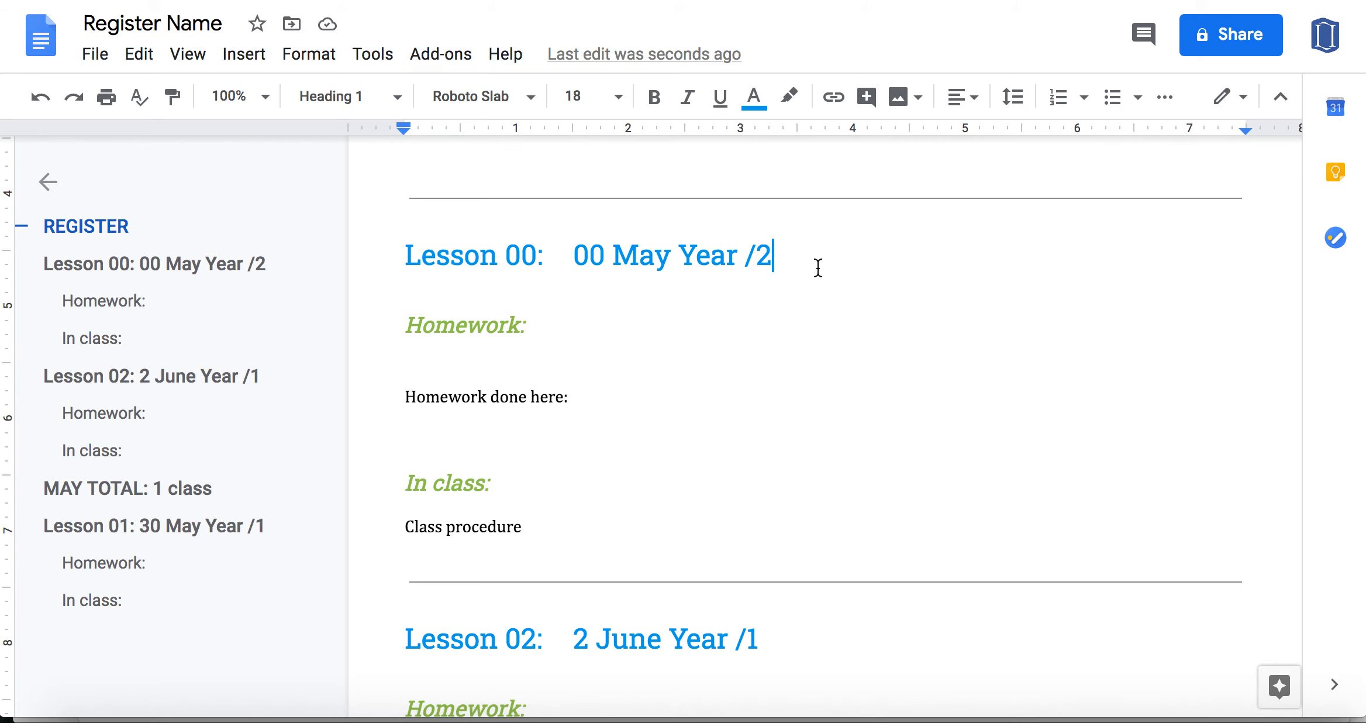
# Step: Reset the class count in the topmost Lesson 00 heading to /0 and review the register up to its title
pyautogui.press('BackSpace')
pyautogui.write('0')
pyautogui.scroll(1, 714, 402)
pyautogui.scroll(-4, 714, 403)
pyautogui.scroll(-3, 714, 403)
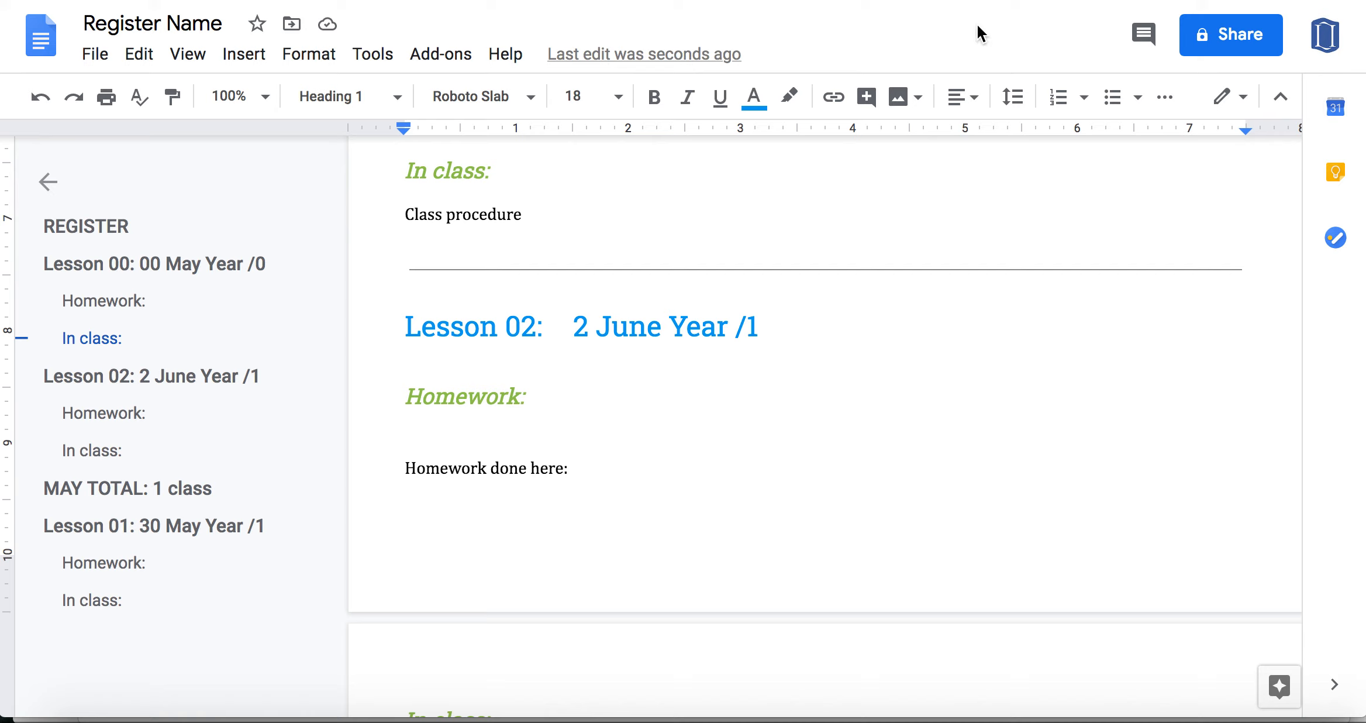
pyautogui.scroll(10, 757, 352)
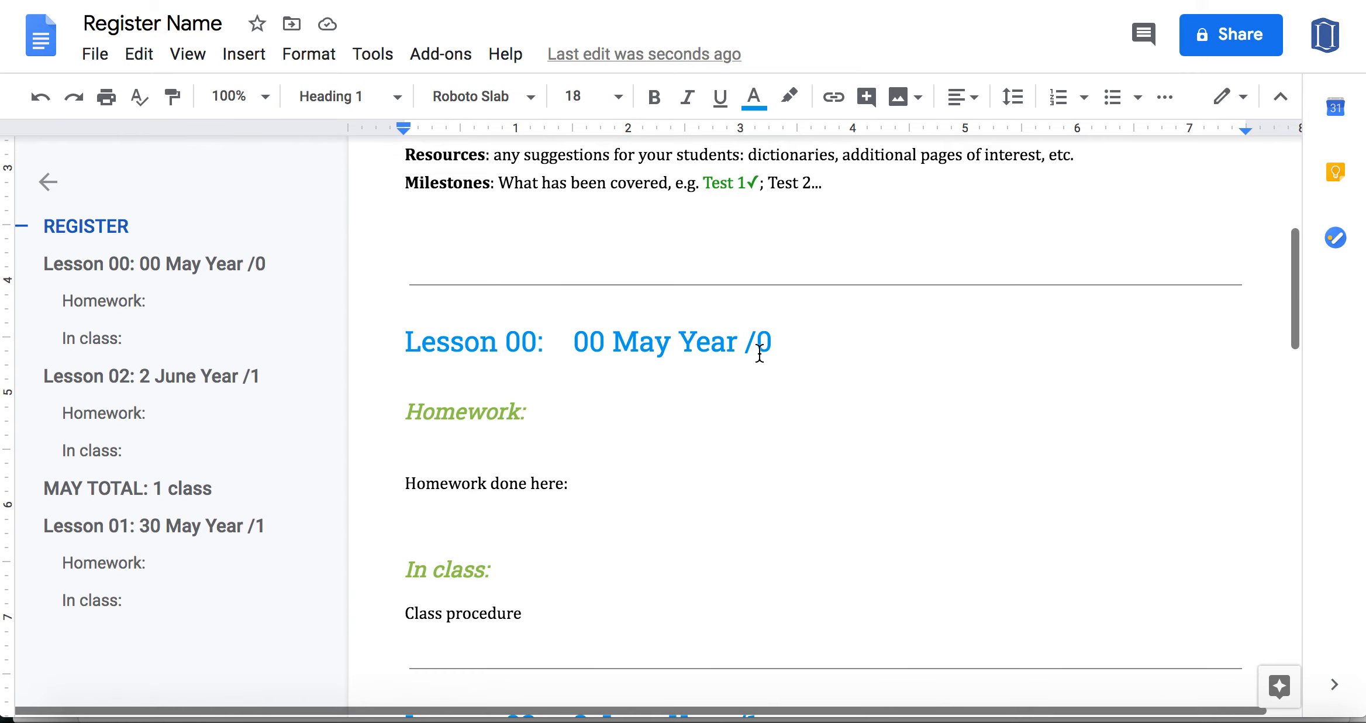
pyautogui.scroll(5, 759, 353)
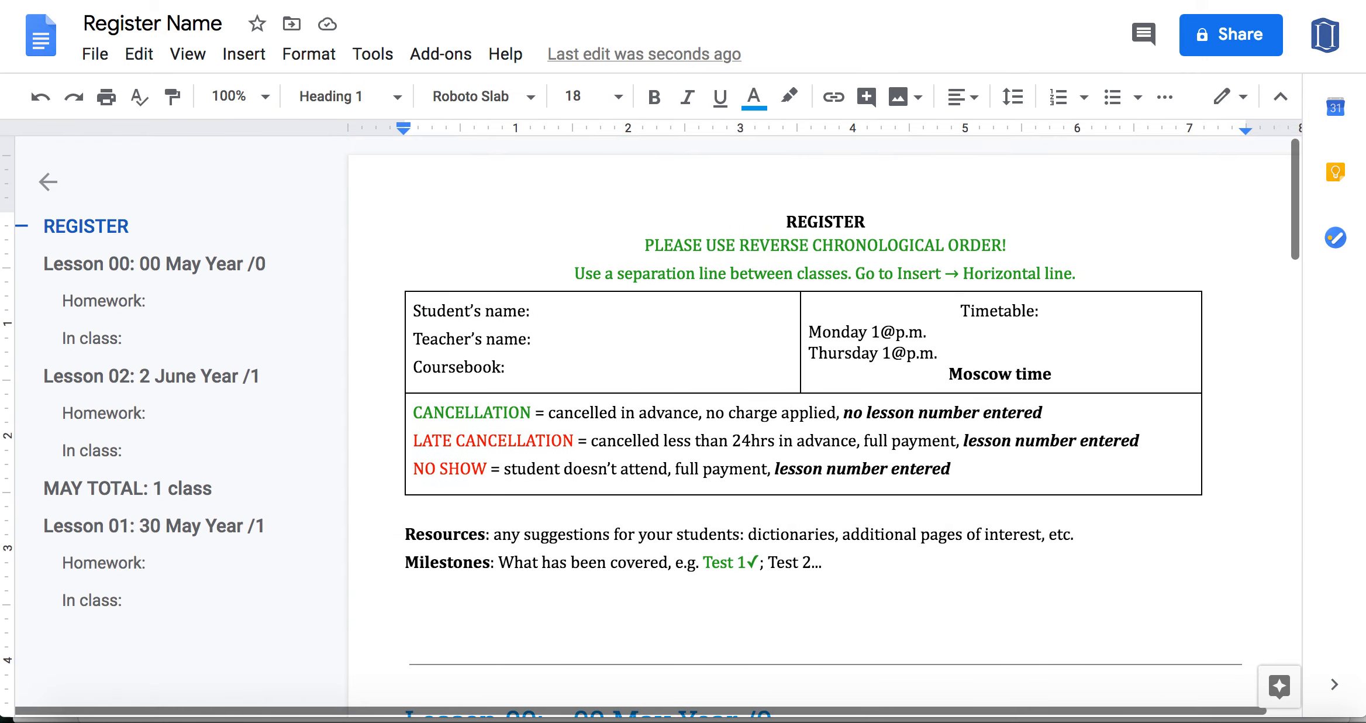